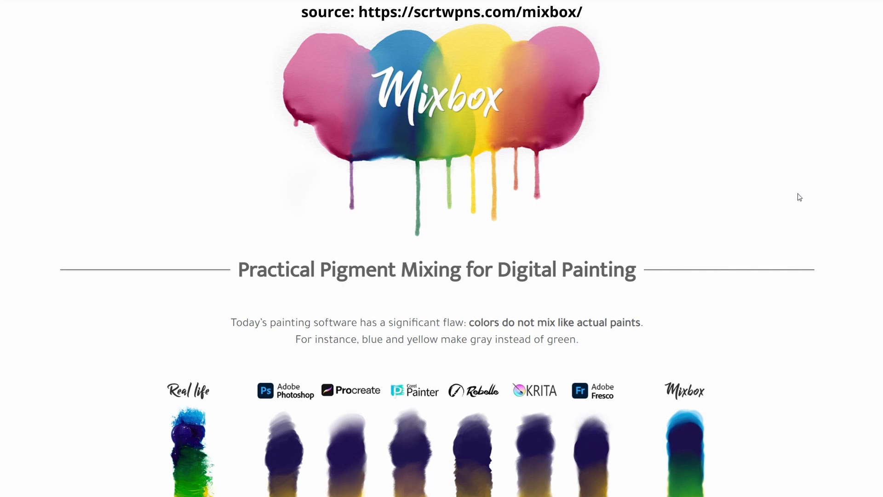
# Highlight the Practical Pigment Mixing headline and the sentence about painting software's RGB representation.
pyautogui.moveTo(237, 269)
pyautogui.mouseDown()
pyautogui.moveTo(511, 271)
pyautogui.moveTo(661, 285)
pyautogui.mouseUp()
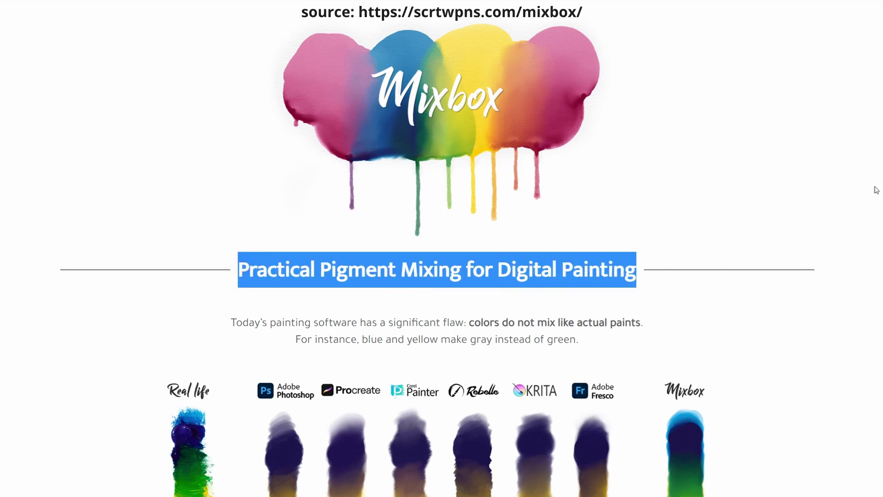
pyautogui.scroll(-3, 876, 190)
pyautogui.scroll(-1, 876, 189)
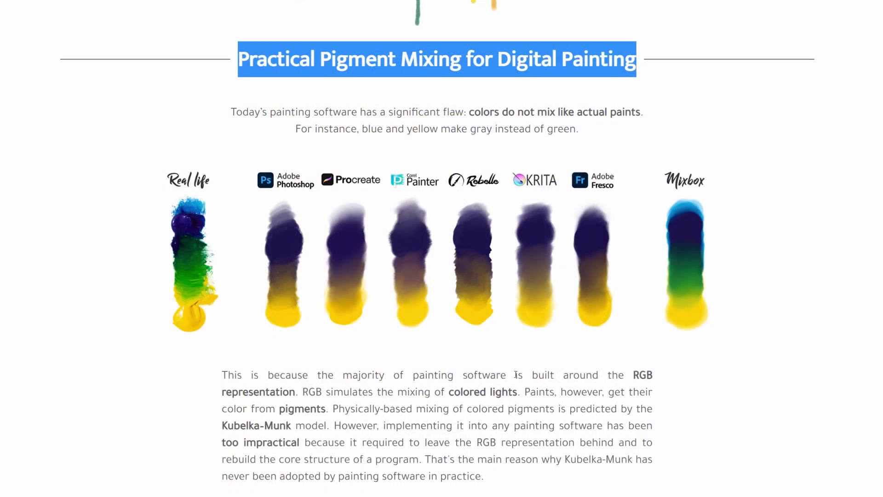
pyautogui.moveTo(517, 375); pyautogui.dragTo(300, 399)
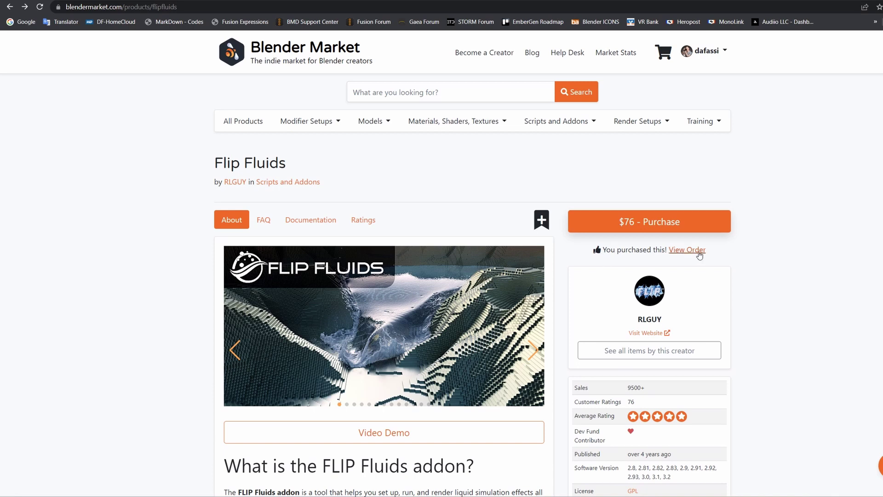
# Open the purchased Flip Fluids order on Blender Market and download Mixbox.plugin.
pyautogui.click(702, 252)
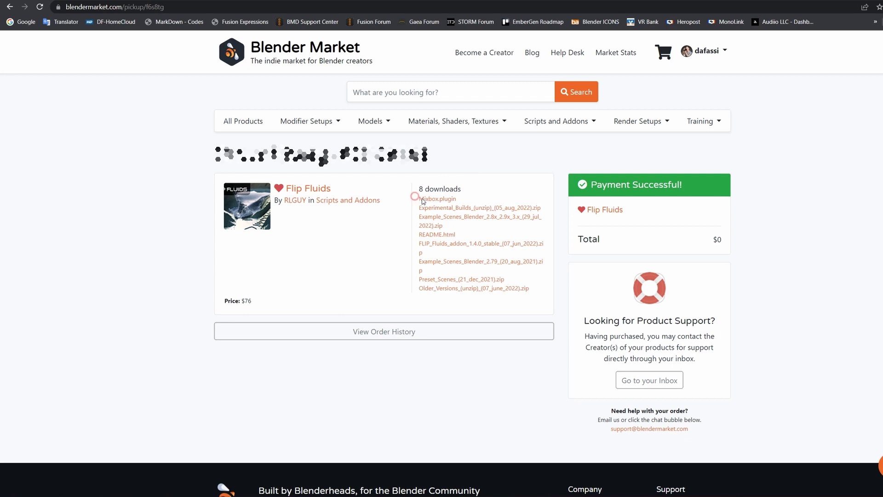
pyautogui.moveTo(418, 195); pyautogui.dragTo(503, 203)
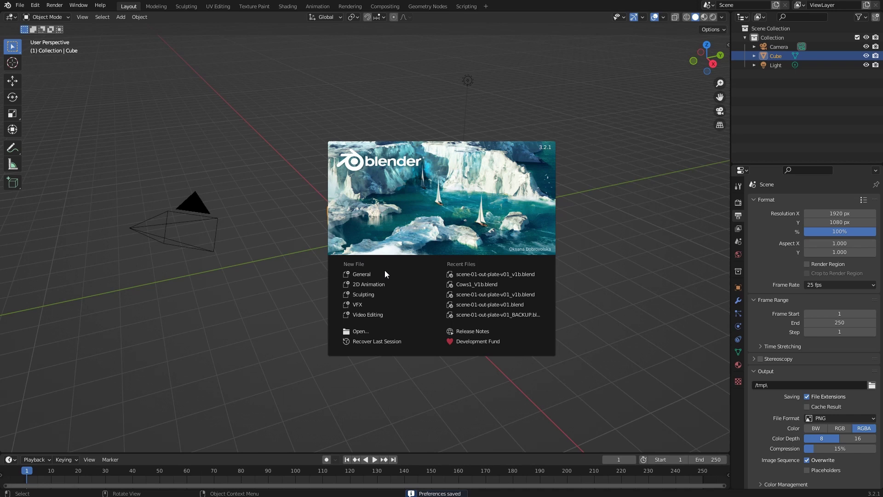
# Dismiss the splash, search the Preferences add-ons for 'fli' and expand the FLIP Fluids entry.
pyautogui.click(252, 164)
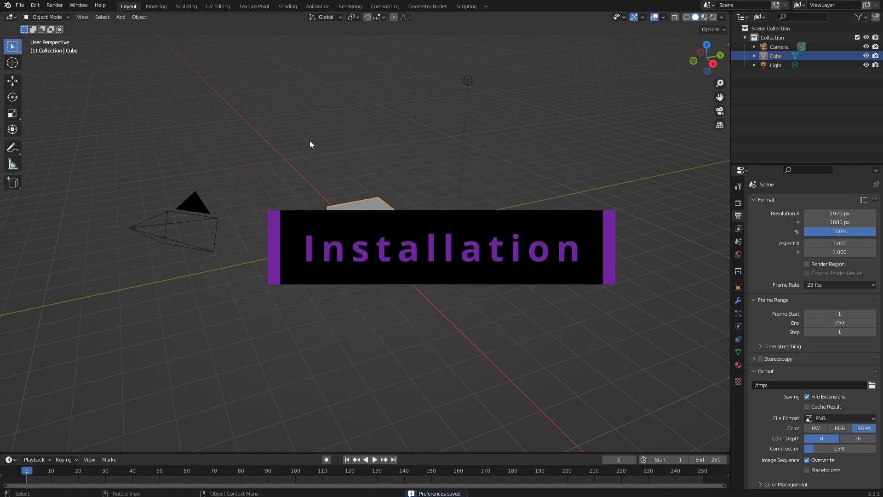
pyautogui.click(37, 7)
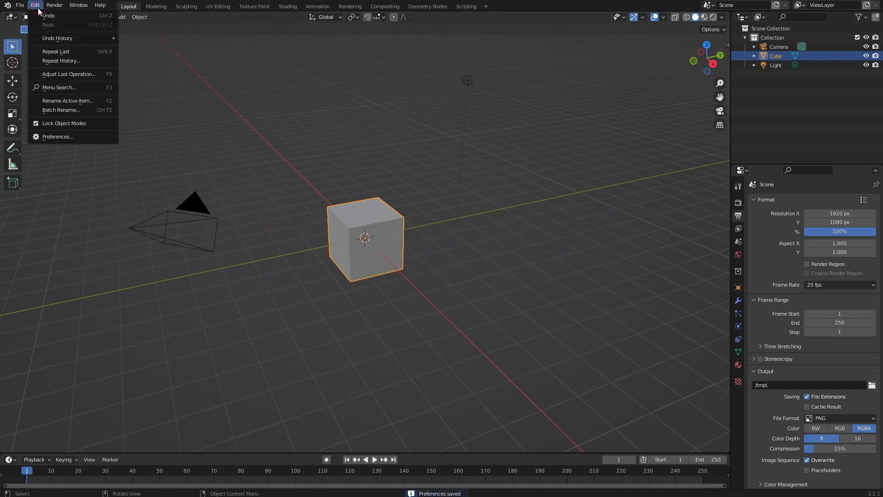
pyautogui.click(72, 137)
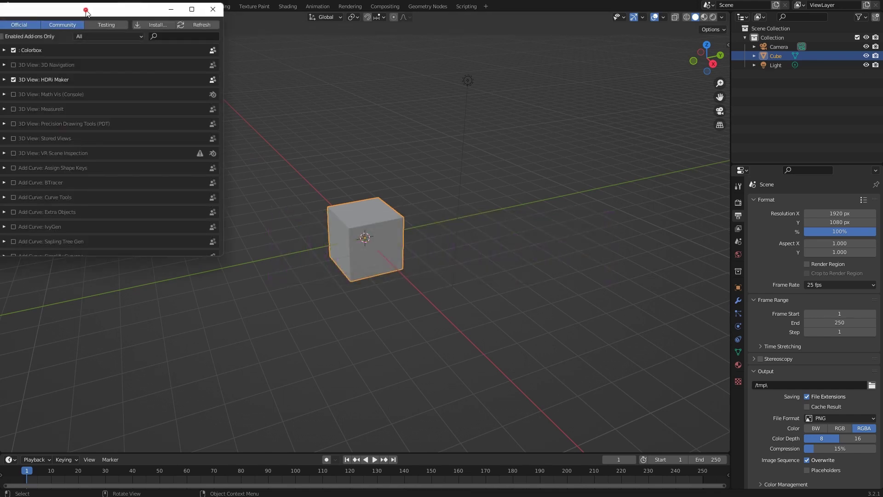
pyautogui.moveTo(86, 11); pyautogui.dragTo(313, 92)
pyautogui.click(395, 117)
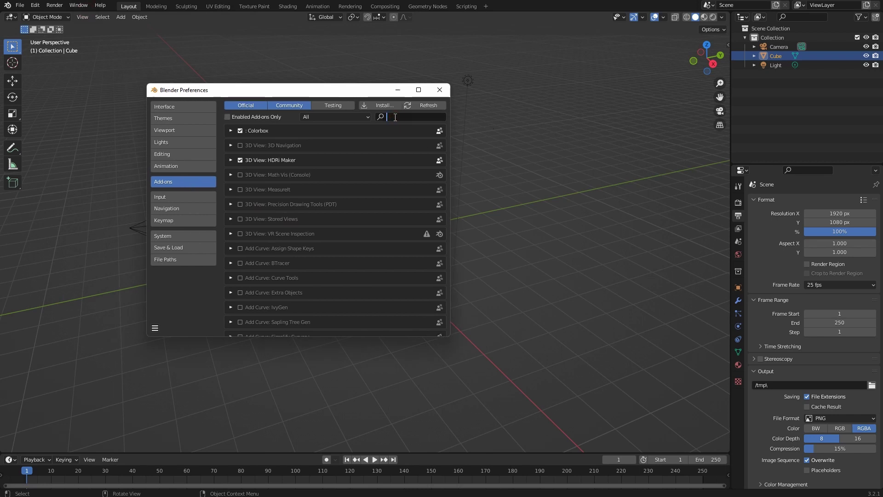
pyautogui.write('flip')
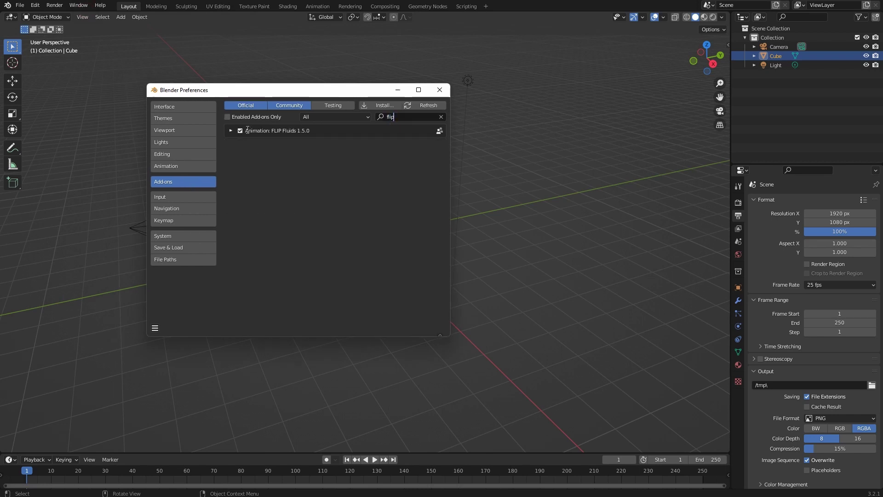
pyautogui.click(232, 130)
pyautogui.scroll(-4, 352, 190)
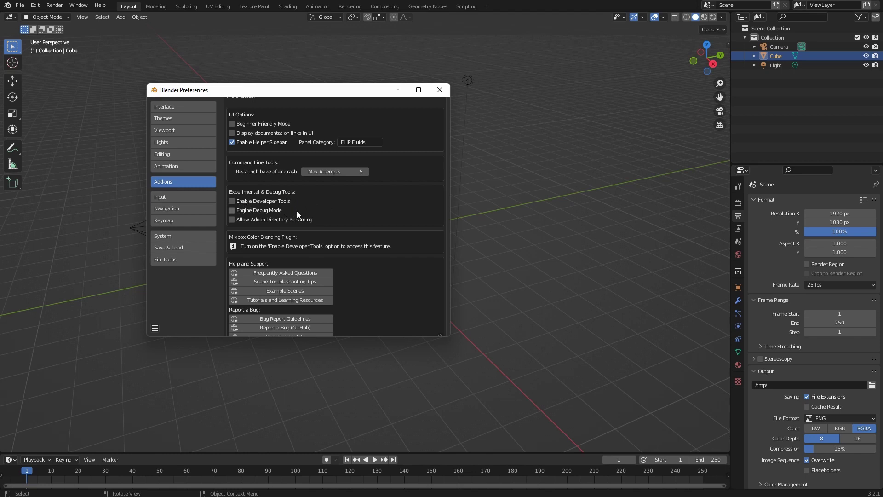
# Turn on Enable Developer Tools and install Mixbox.plugin from the Desktop/MIXBOX folder.
pyautogui.click(232, 201)
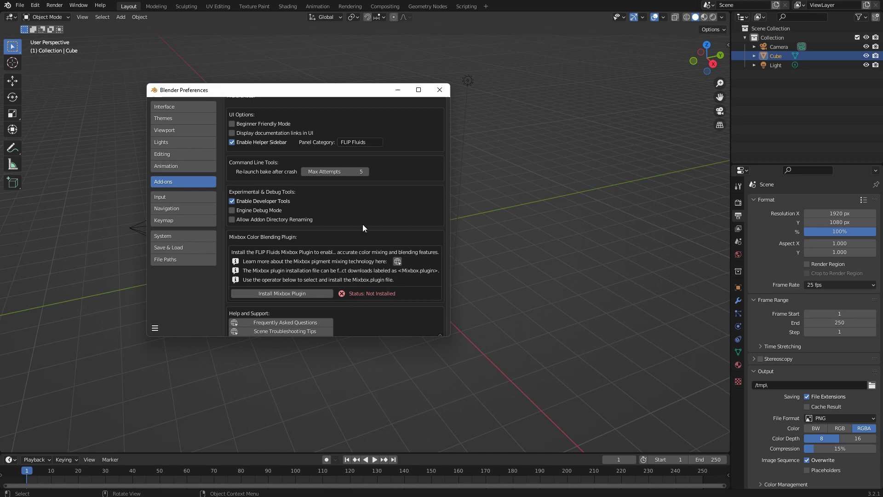
pyautogui.click(312, 294)
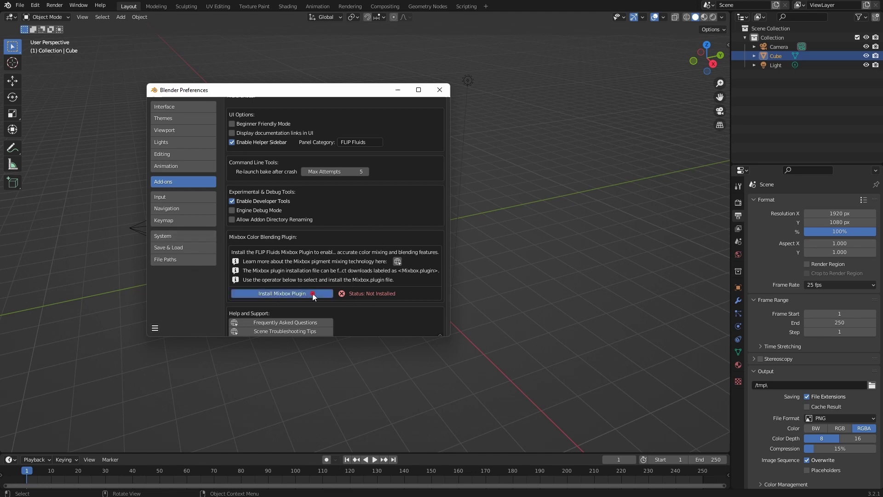
pyautogui.click(88, 153)
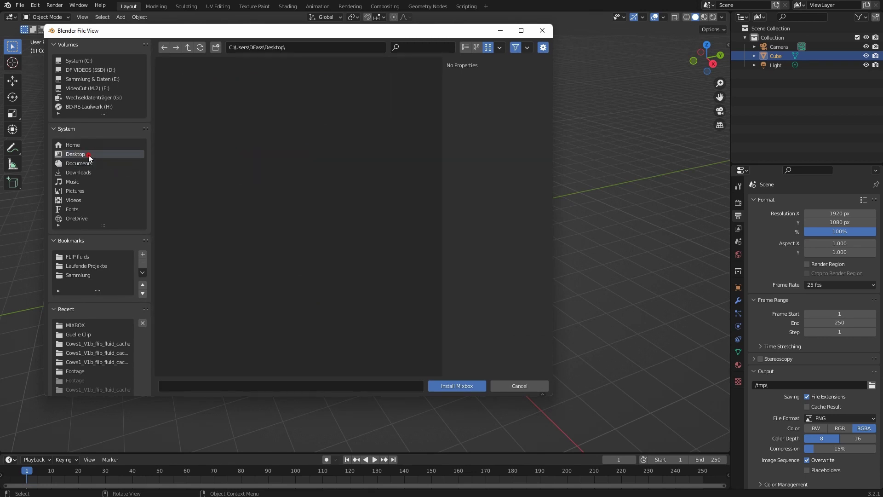
pyautogui.doubleClick(271, 175)
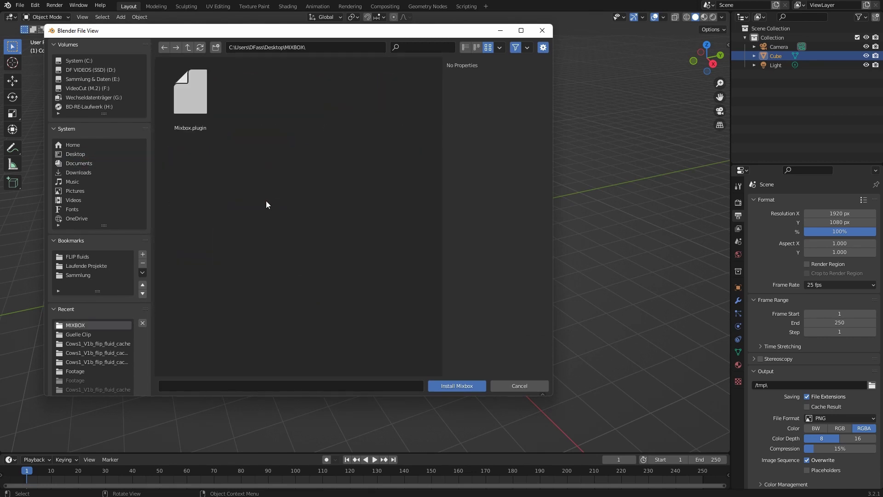
pyautogui.click(207, 98)
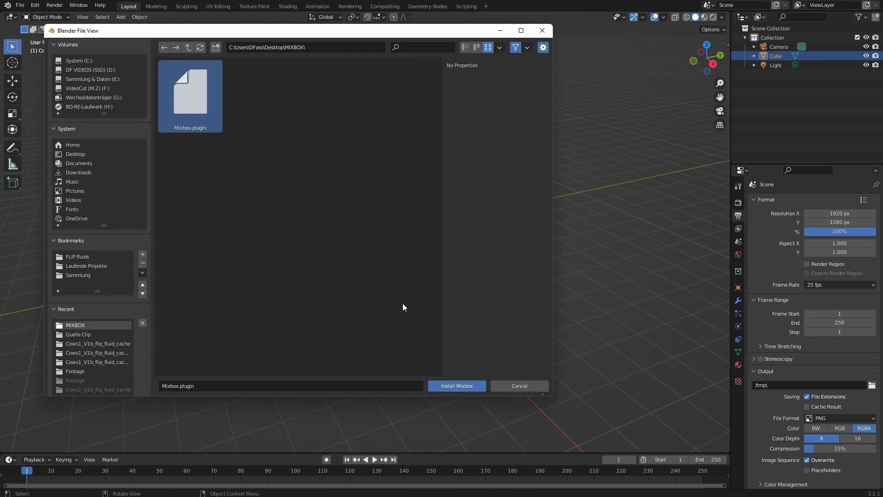
pyautogui.click(468, 385)
pyautogui.scroll(-2, 386, 265)
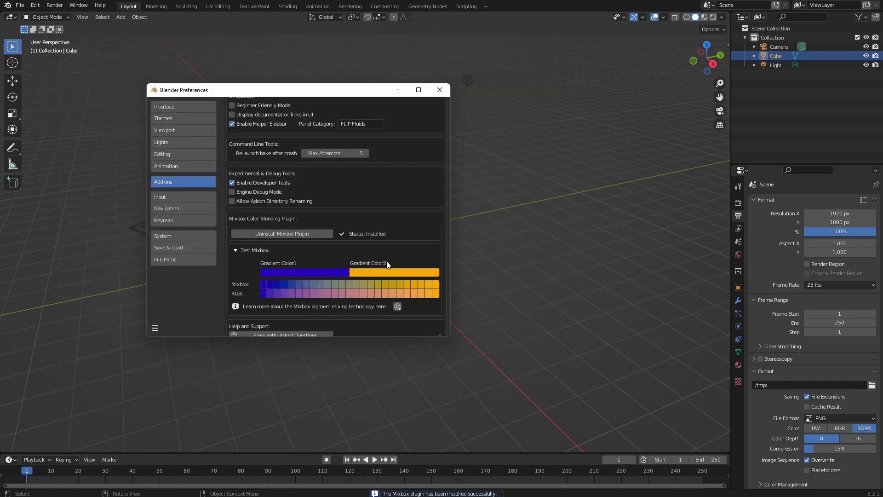
pyautogui.click(236, 233)
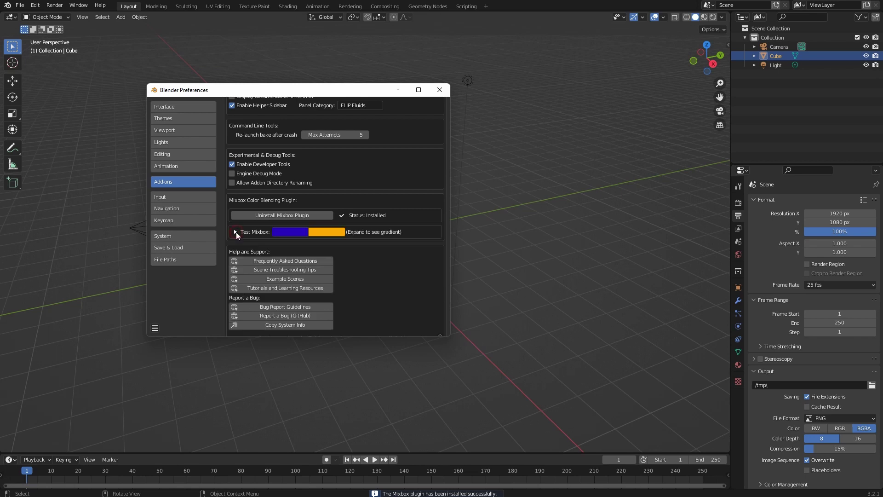
# Change Test Mixbox Gradient Color2 through yellow shades to pale cyan, then return to the cube scene.
pyautogui.click(235, 232)
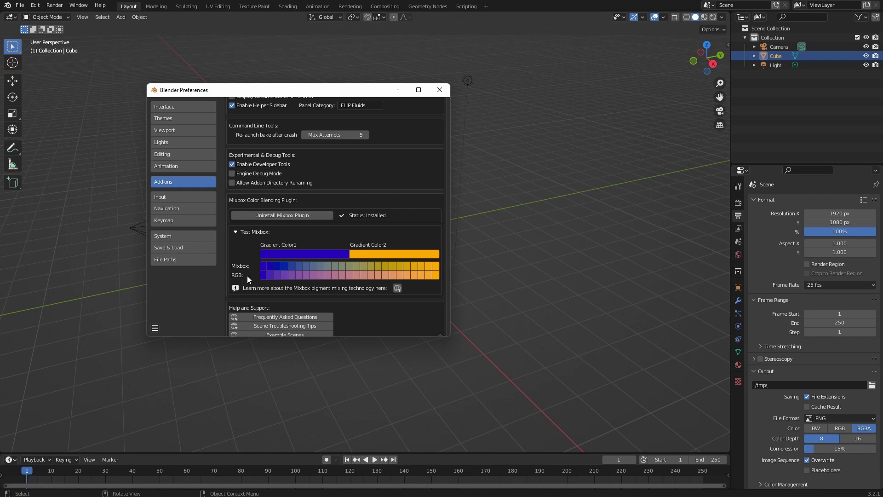
pyautogui.click(372, 257)
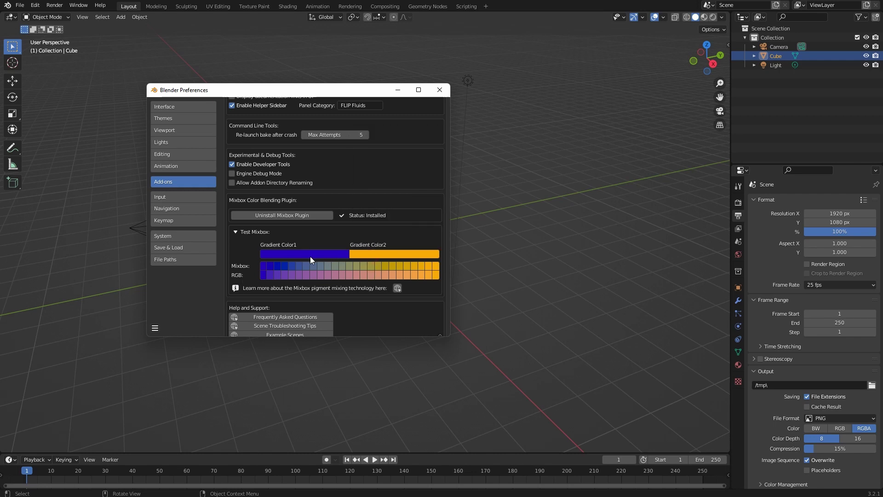
pyautogui.click(374, 255)
pyautogui.click(366, 186)
pyautogui.click(372, 181)
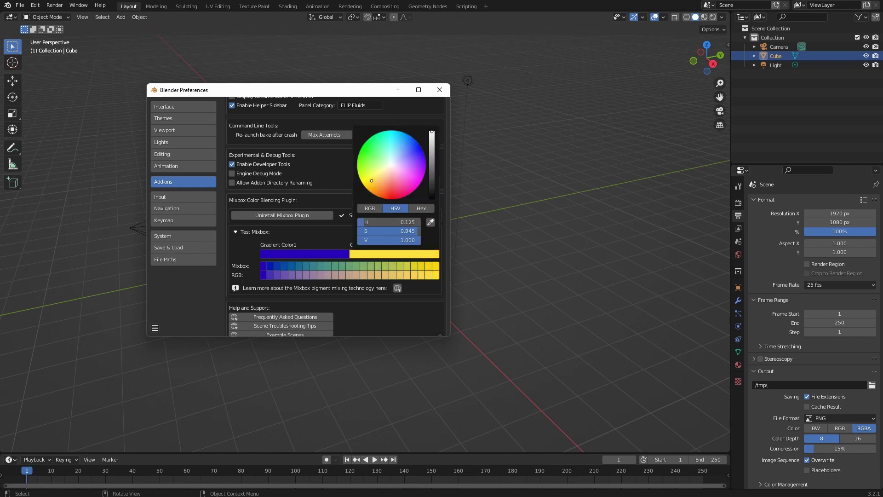
pyautogui.moveTo(363, 184); pyautogui.dragTo(365, 186)
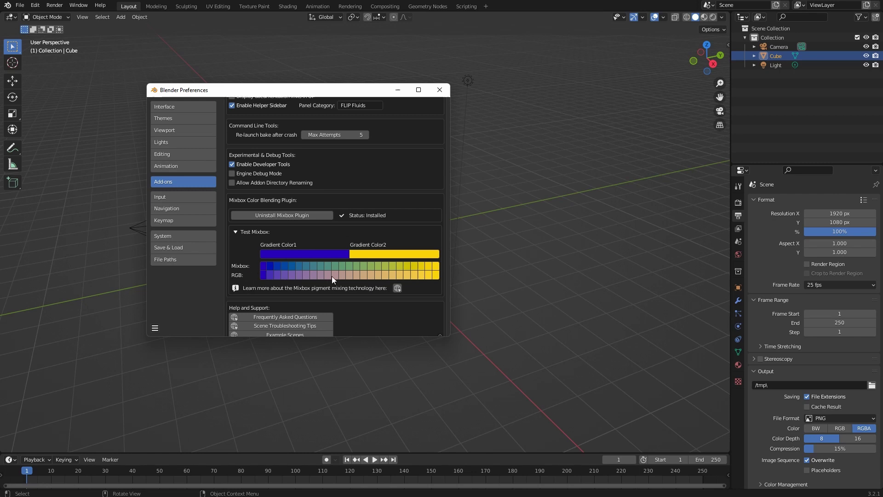
pyautogui.click(371, 257)
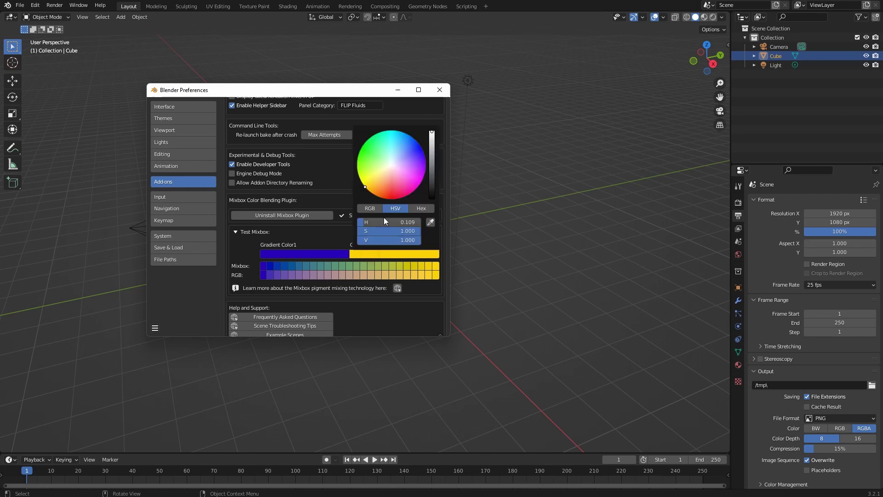
pyautogui.moveTo(366, 185)
pyautogui.mouseDown()
pyautogui.moveTo(412, 174)
pyautogui.moveTo(407, 152)
pyautogui.moveTo(404, 178)
pyautogui.moveTo(389, 158)
pyautogui.moveTo(409, 184)
pyautogui.moveTo(418, 161)
pyautogui.mouseUp()
pyautogui.click(371, 268)
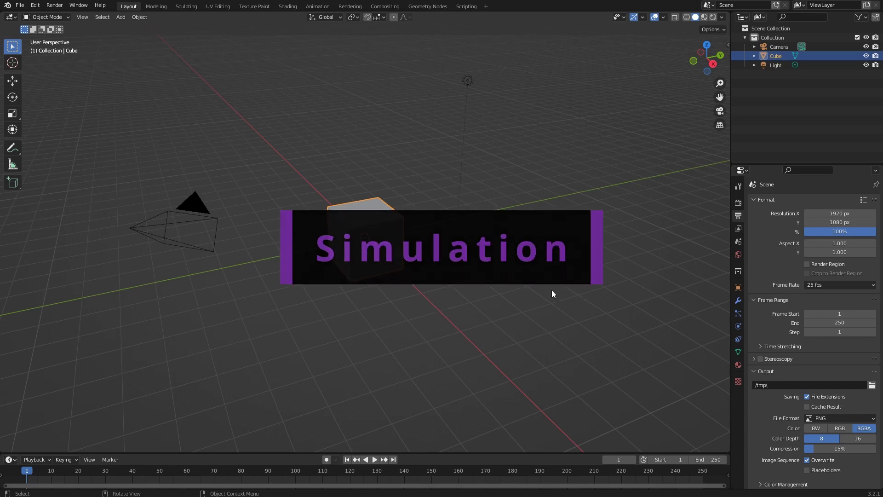
# Enlarge the cube, lift it about 2.3 m, and make it the FLIP Fluids domain.
pyautogui.press('s')
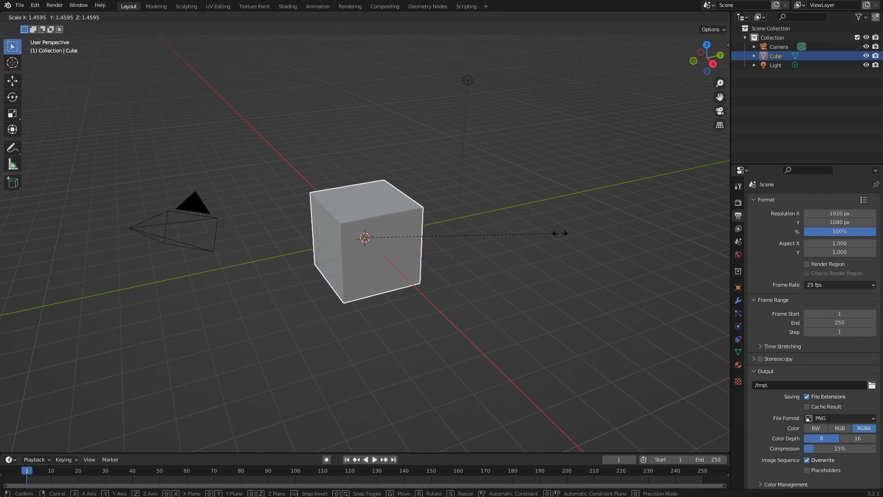
pyautogui.click(539, 303)
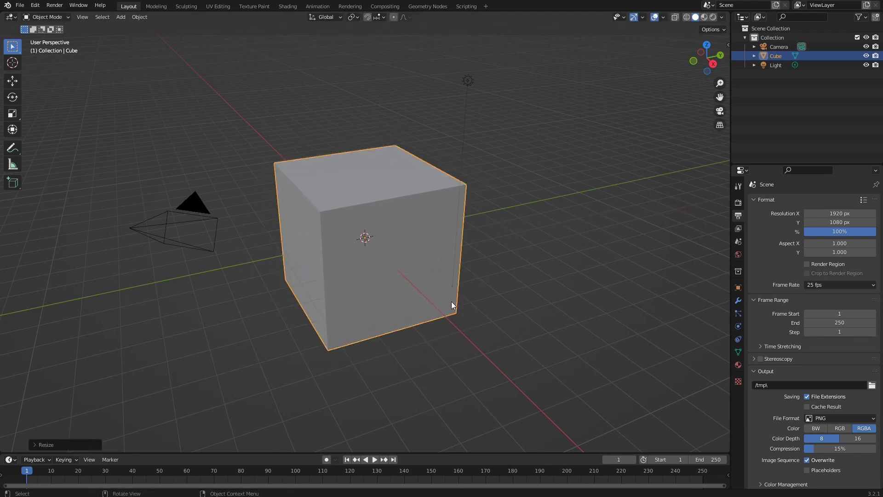
pyautogui.press('KP_1')
pyautogui.press('g')
pyautogui.press('z')
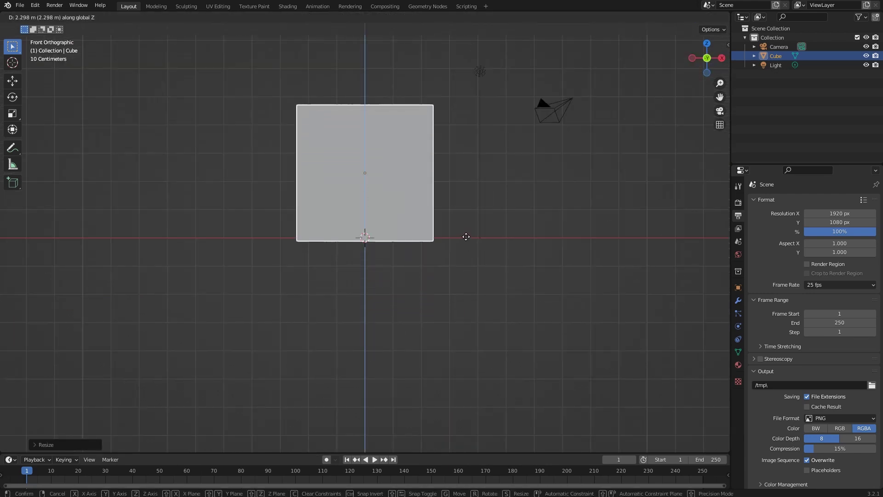
pyautogui.click(465, 236)
pyautogui.moveTo(466, 236); pyautogui.dragTo(552, 285, button='middle')
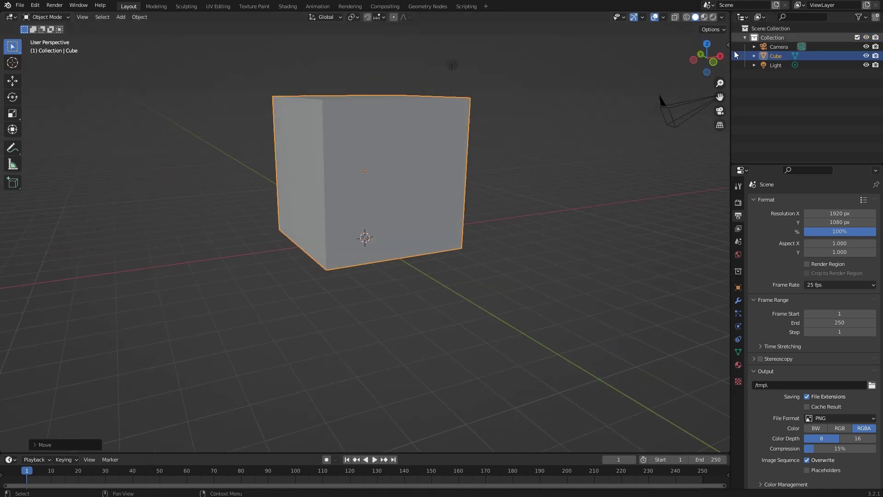
pyautogui.click(728, 45)
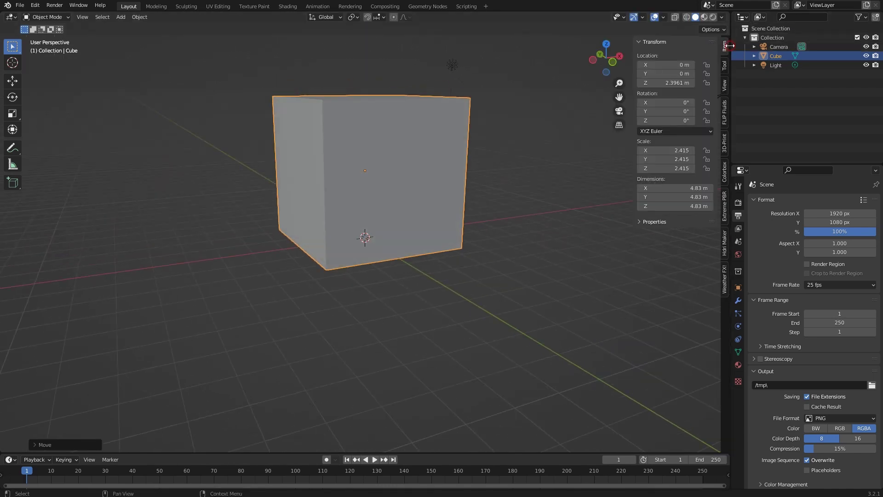
pyautogui.click(724, 112)
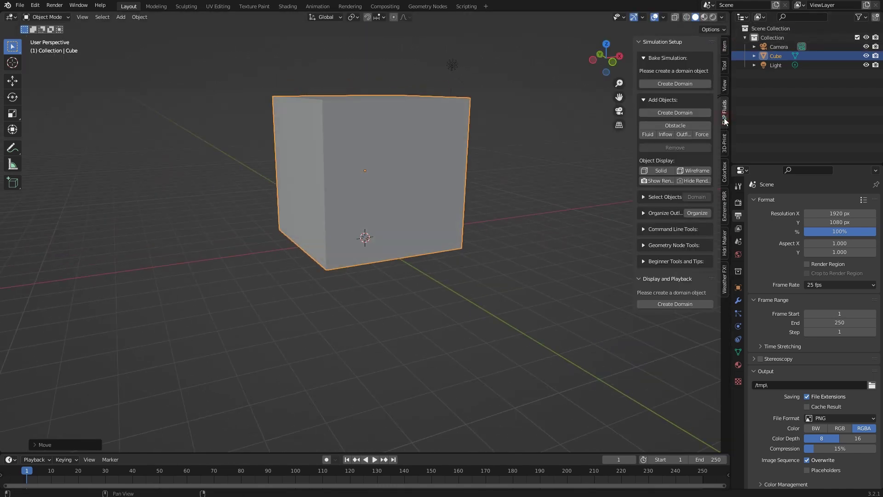
pyautogui.click(675, 112)
pyautogui.keyDown('shift'); pyautogui.moveTo(439, 197); pyautogui.dragTo(472, 244, button='middle'); pyautogui.keyUp('shift')
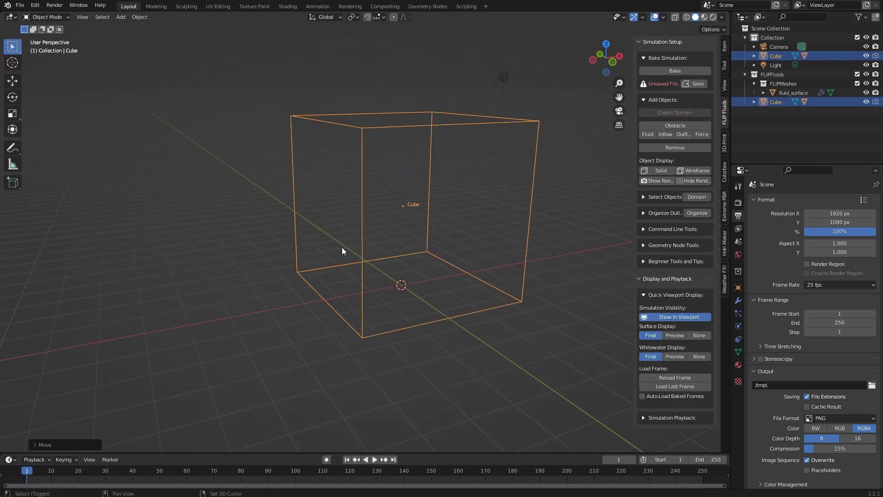
# Add a small UV sphere in the domain's upper left and make it a fluid inflow.
pyautogui.hotkey('shift', 'a')
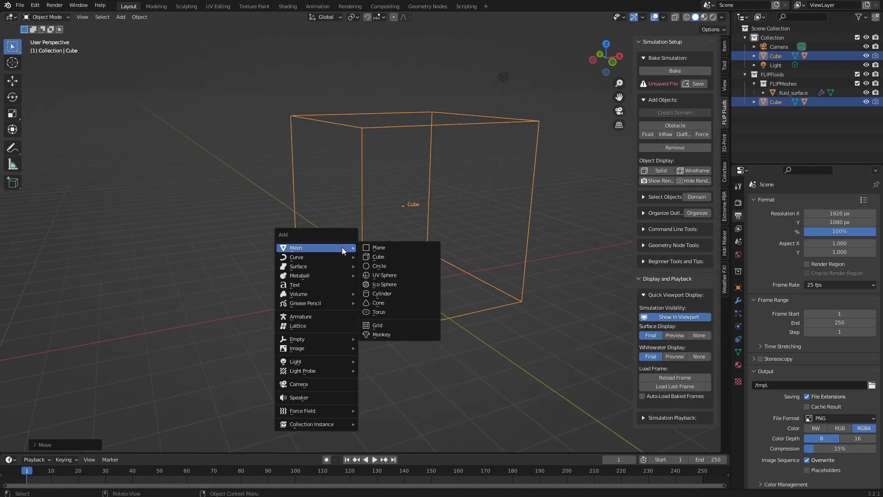
pyautogui.click(384, 275)
pyautogui.press('s')
pyautogui.click(430, 296)
pyautogui.press('KP_1')
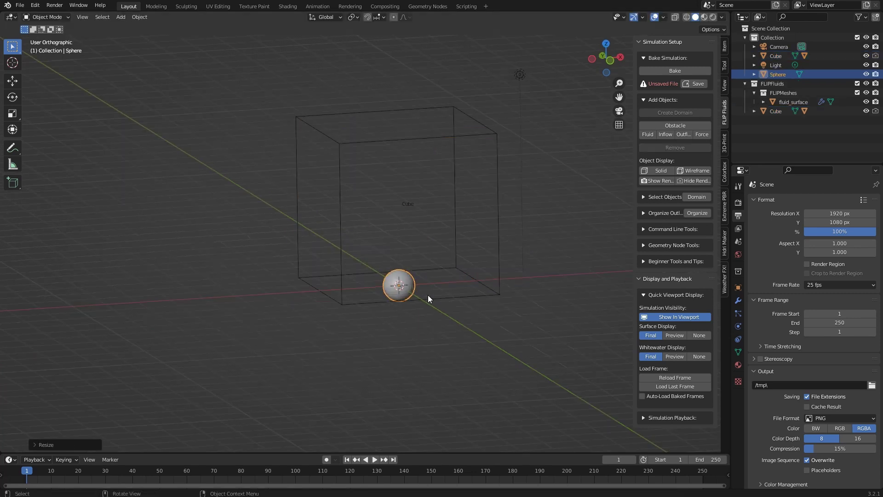
pyautogui.press('g')
pyautogui.click(373, 155)
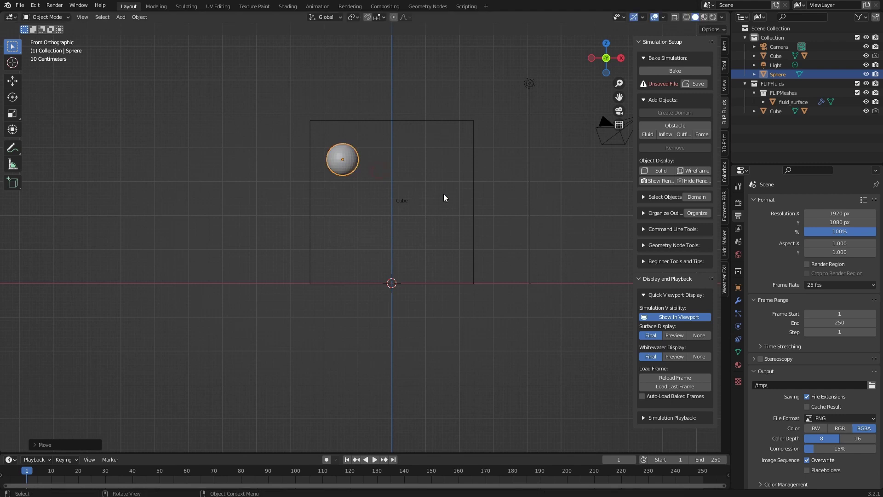
pyautogui.click(658, 135)
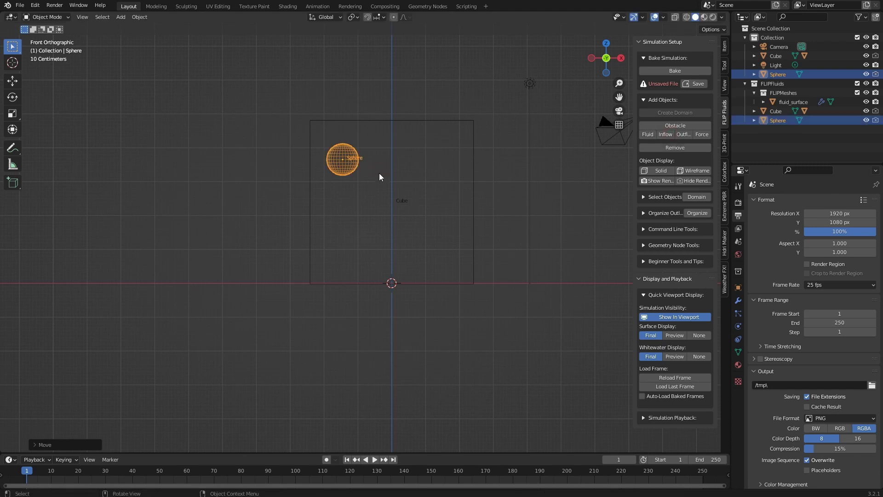
# Duplicate the inflow sphere along X, placing the copy to its right.
pyautogui.hotkey('shift', 'd')
pyautogui.press('x')
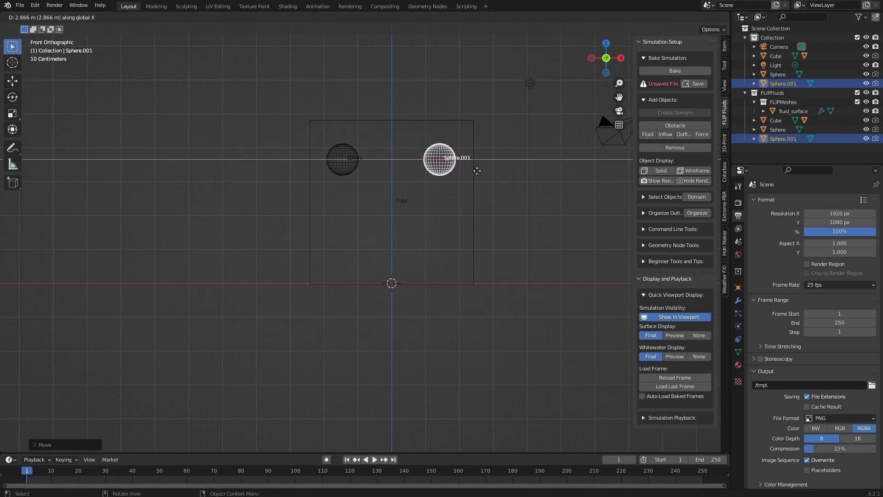
pyautogui.click(472, 171)
pyautogui.moveTo(472, 171); pyautogui.dragTo(416, 228, button='middle')
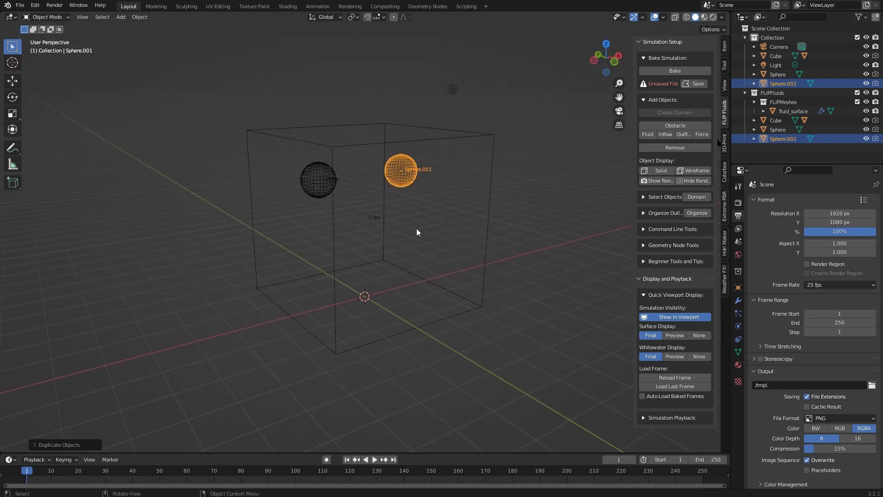
# Select the left sphere and check its FLIP Fluids inflow settings.
pyautogui.click(311, 187)
pyautogui.click(407, 167)
pyautogui.click(322, 179)
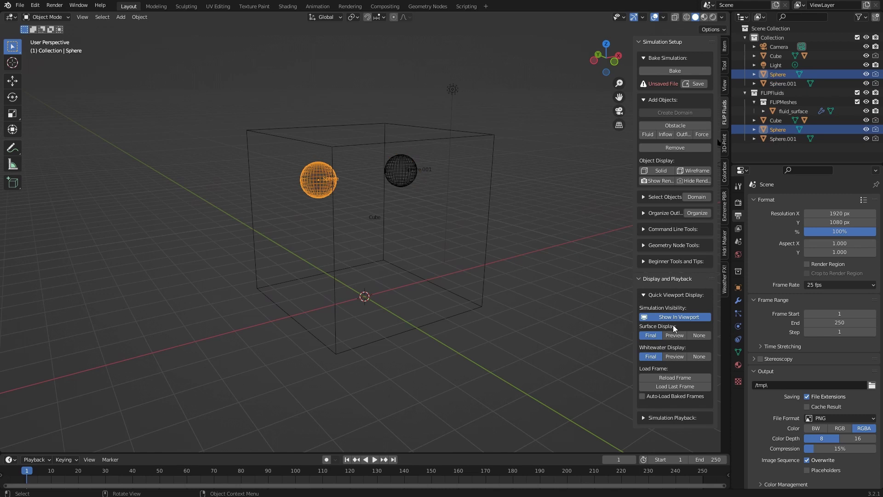
pyautogui.click(738, 328)
pyautogui.scroll(-1, 799, 372)
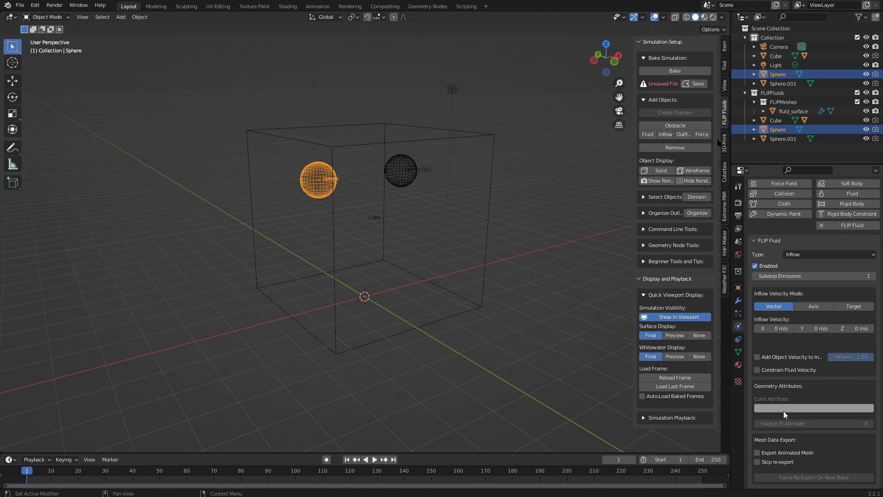
pyautogui.click(810, 407)
# In the Cube domain's surface settings, enable Color Attributes and Enable Mixing in Mixbox mode.
pyautogui.click(335, 148)
pyautogui.scroll(-5, 807, 375)
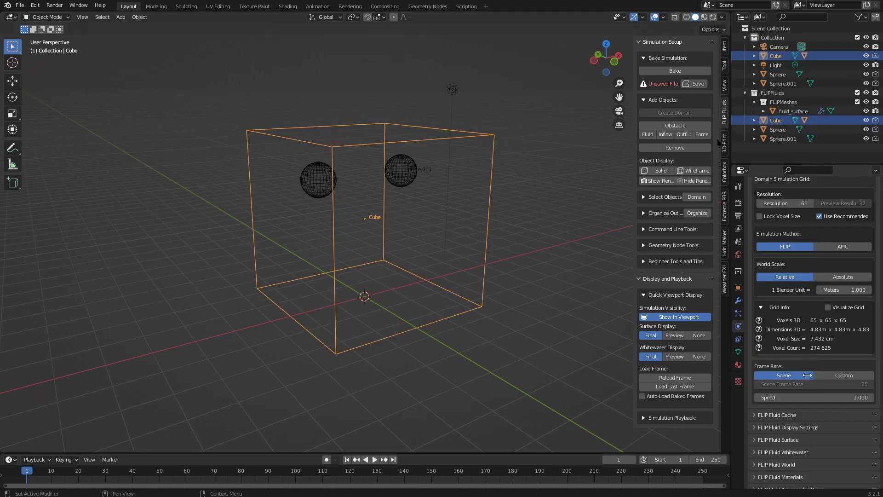
pyautogui.scroll(-2, 807, 375)
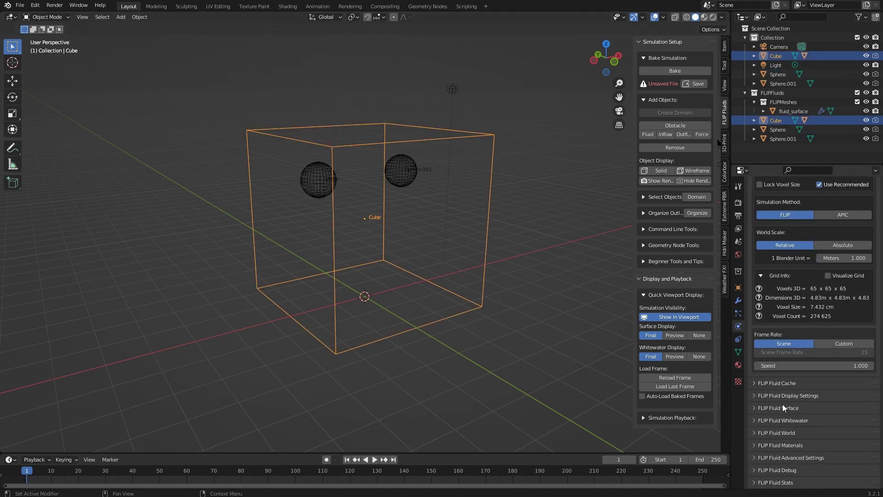
pyautogui.click(754, 408)
pyautogui.scroll(-6, 829, 378)
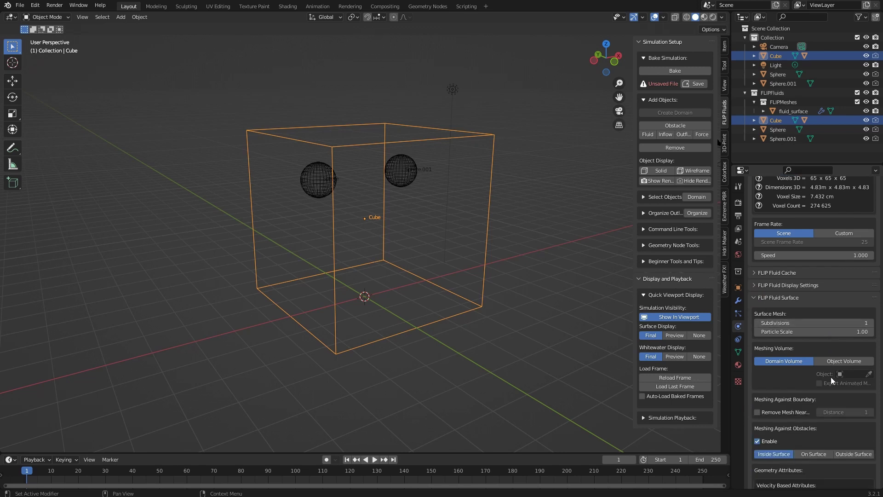
pyautogui.scroll(-6, 831, 376)
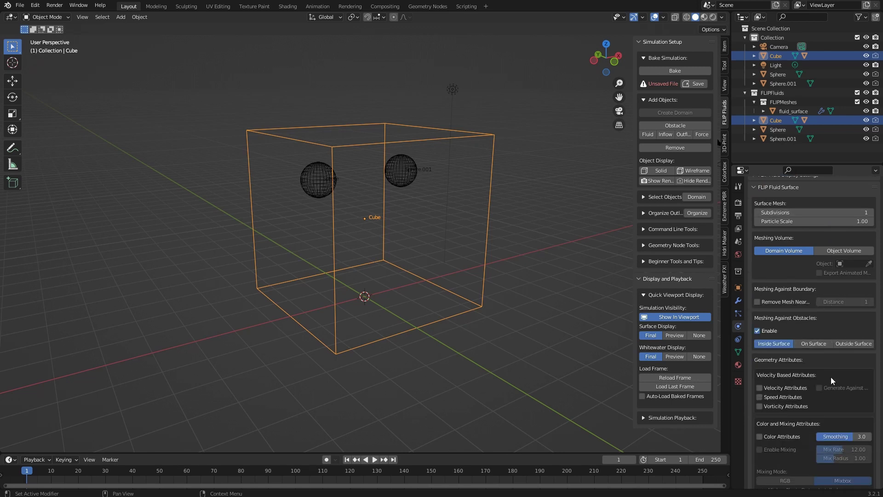
pyautogui.scroll(-2, 831, 376)
pyautogui.scroll(-2, 789, 402)
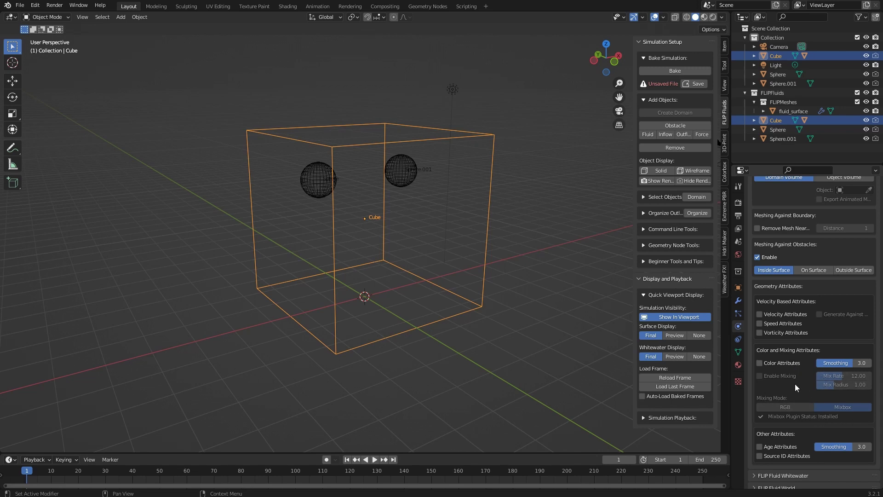
pyautogui.click(760, 362)
pyautogui.click(760, 376)
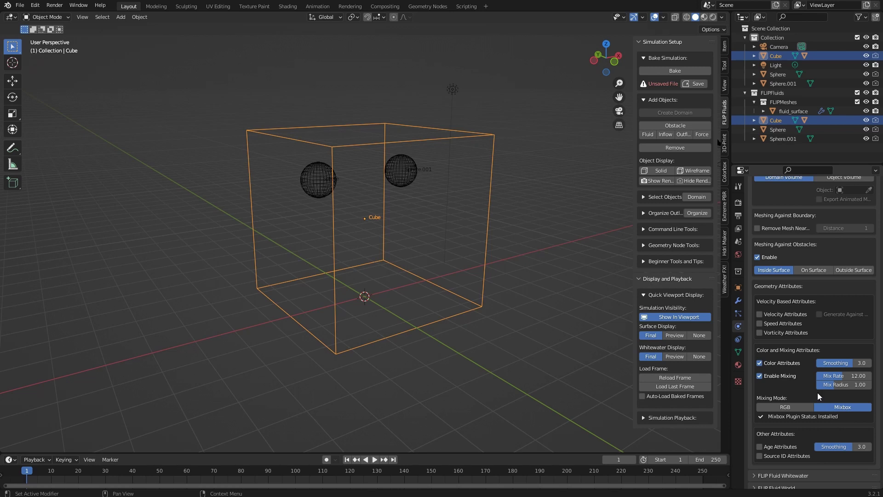
pyautogui.click(320, 177)
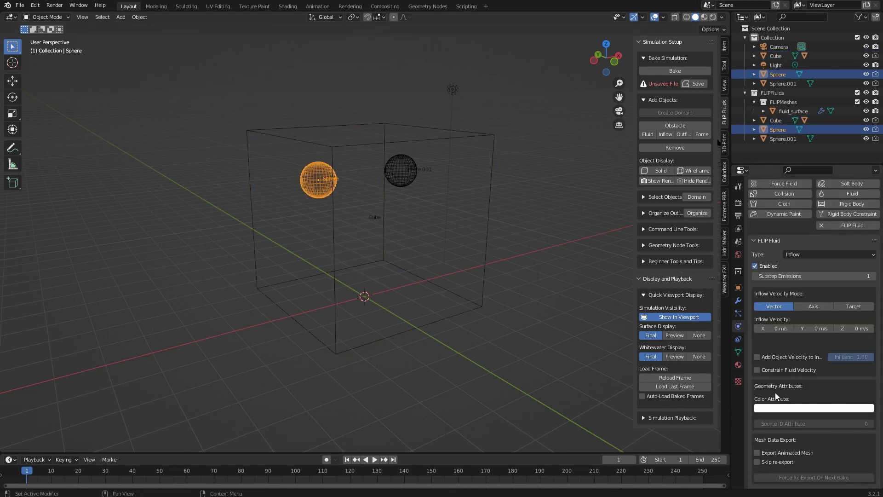
# Set the left sphere inflow's fluid colour to blue using RGB values.
pyautogui.click(404, 168)
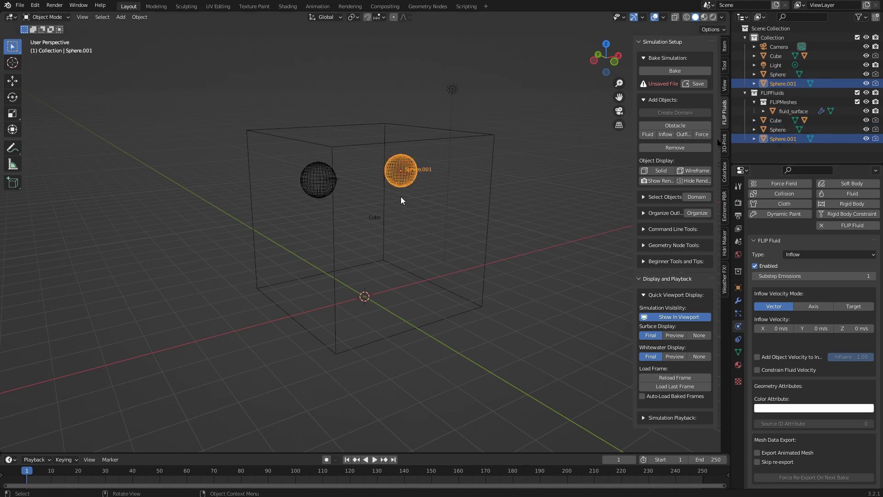
pyautogui.click(319, 190)
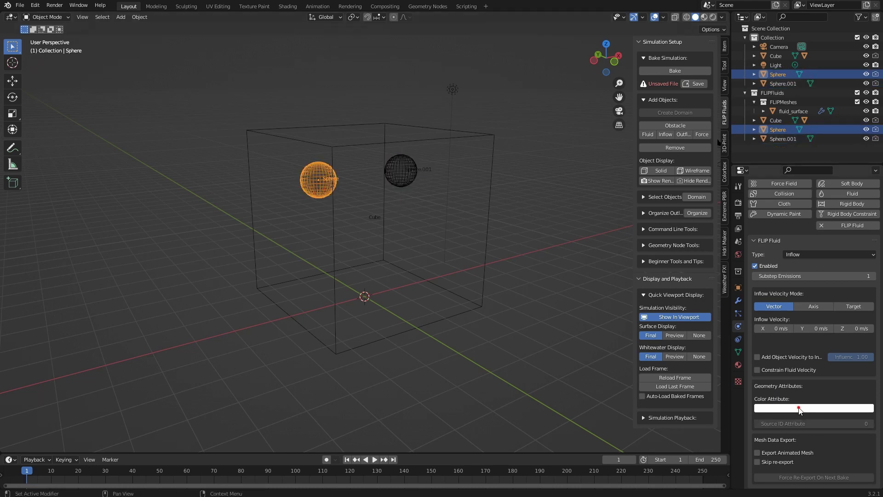
pyautogui.click(827, 408)
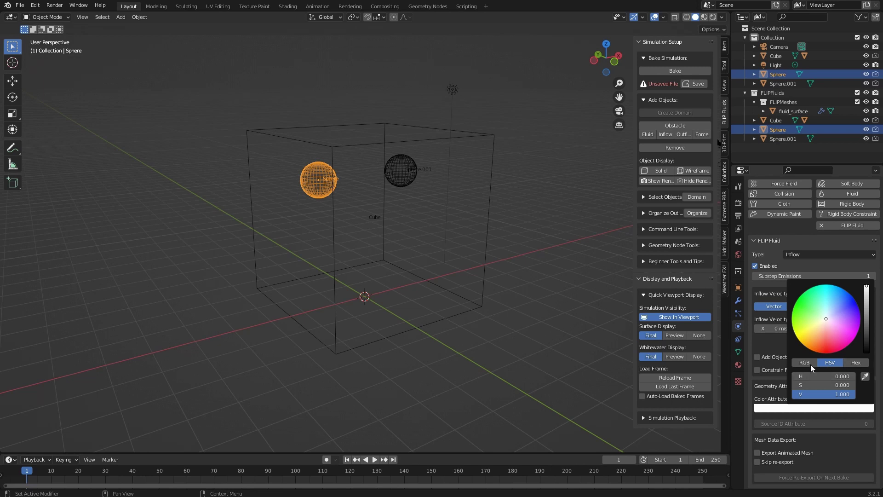
pyautogui.click(810, 363)
pyautogui.moveTo(836, 385); pyautogui.dragTo(776, 385)
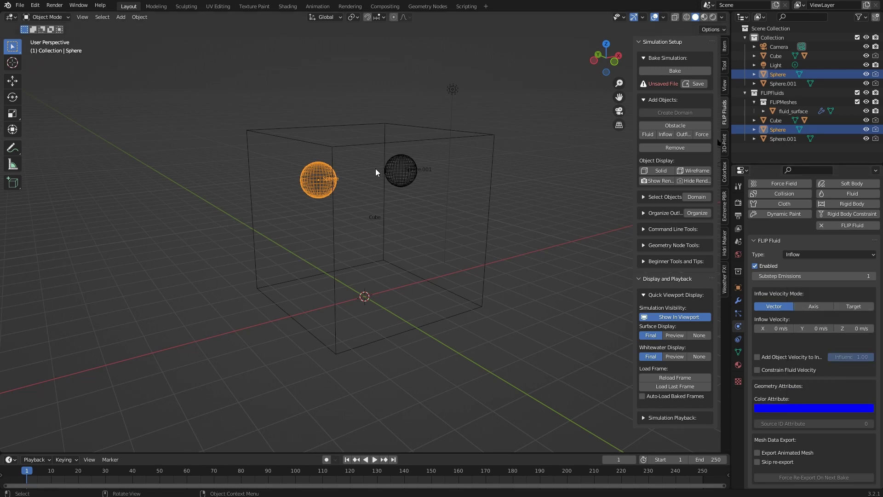
# Set the right sphere inflow, Sphere.001, to a yellow fluid colour.
pyautogui.click(406, 174)
pyautogui.click(798, 409)
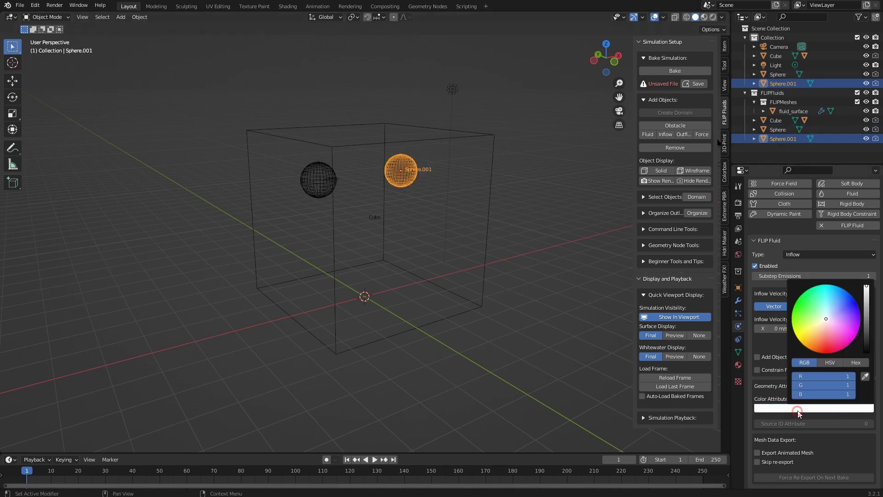
pyautogui.moveTo(815, 376); pyautogui.dragTo(854, 376)
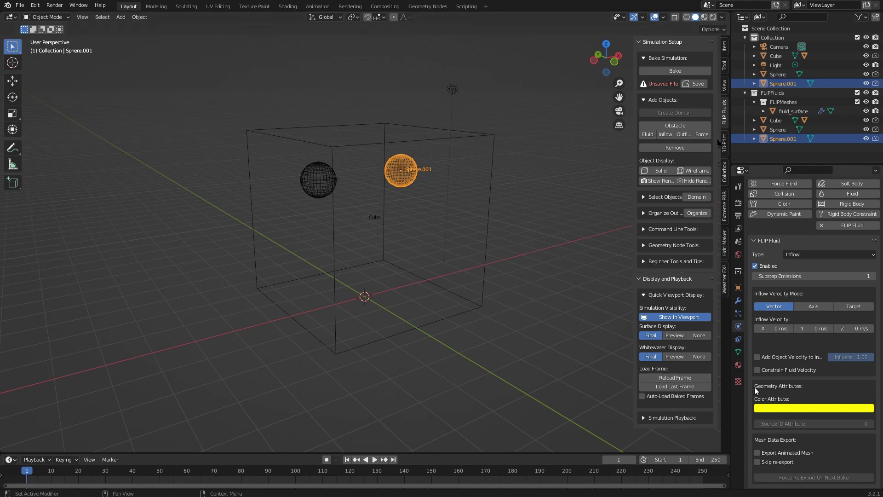
pyautogui.click(773, 411)
pyautogui.moveTo(509, 264); pyautogui.dragTo(494, 247, button='middle')
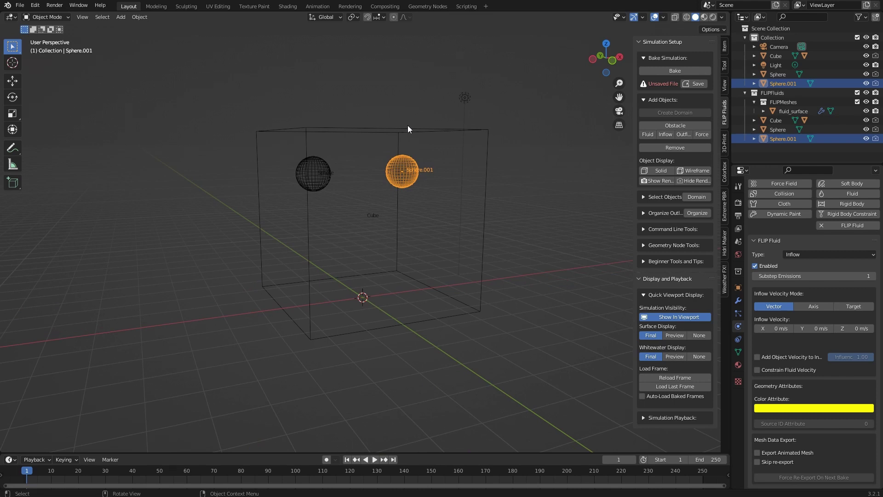
pyautogui.click(371, 130)
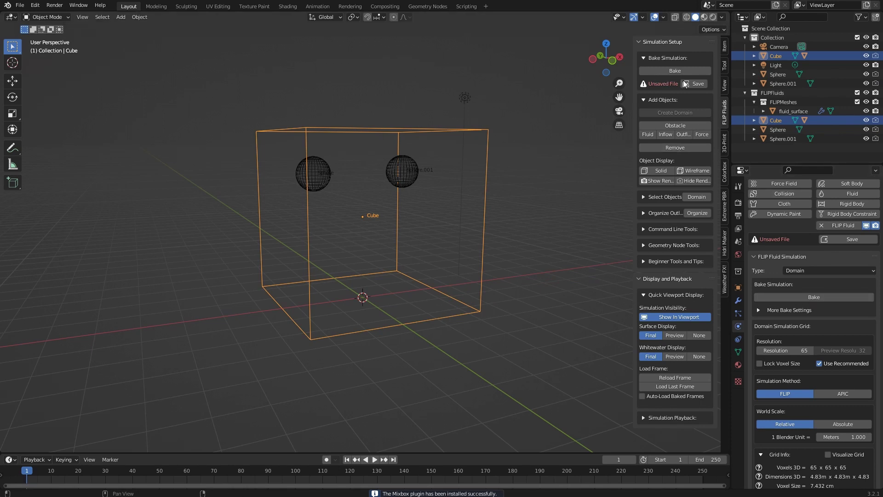
# Save the scene as MixboxTest.blend and bake the fluid simulation up to frame 40.
pyautogui.click(694, 84)
pyautogui.doubleClick(322, 419)
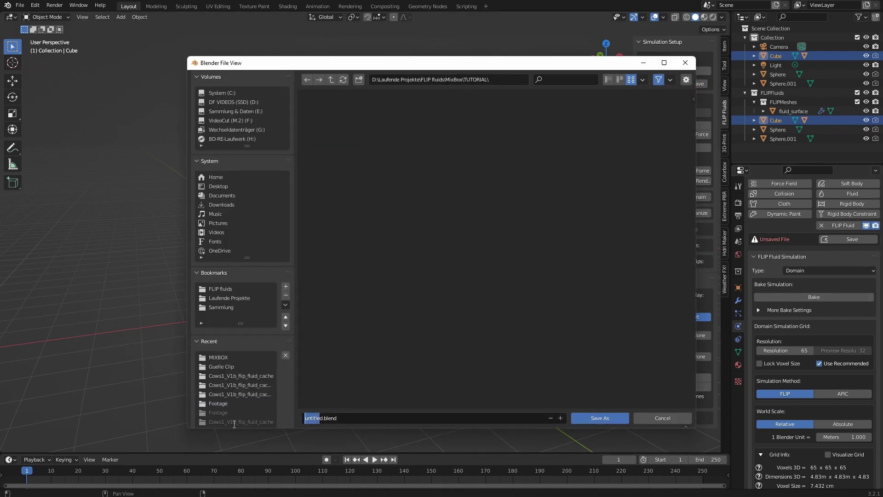
pyautogui.press('BackSpace')
pyautogui.write('MixboxTest')
pyautogui.click(586, 422)
pyautogui.click(667, 72)
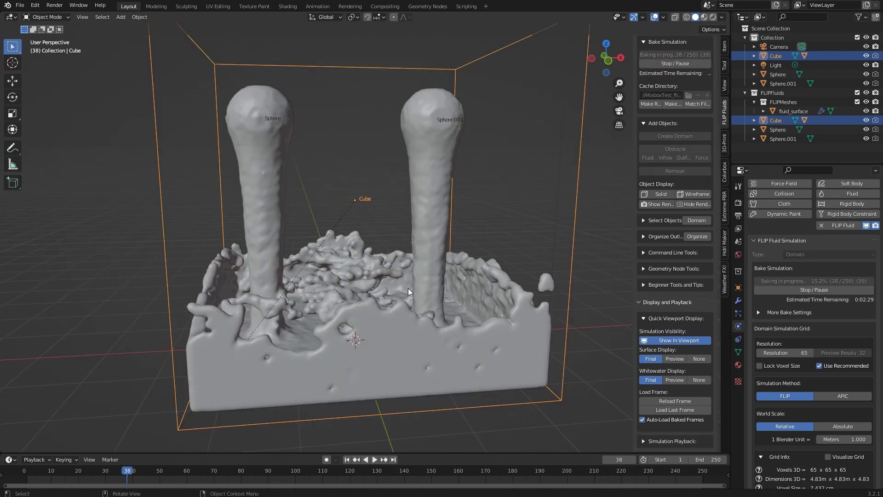
pyautogui.click(662, 66)
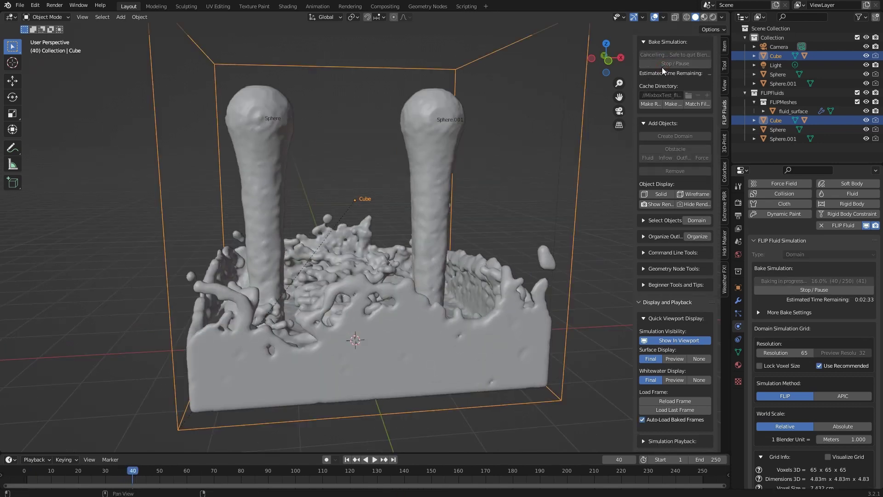
# Switch the render engine to Cycles with GPU Compute and view the baked fluid in Rendered shading.
pyautogui.scroll(-5, 390, 275)
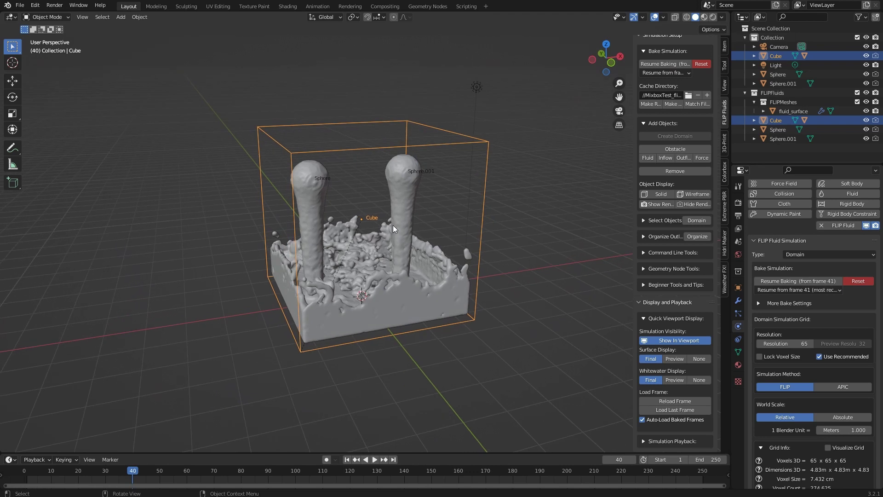
pyautogui.scroll(4, 363, 242)
pyautogui.scroll(-1, 405, 214)
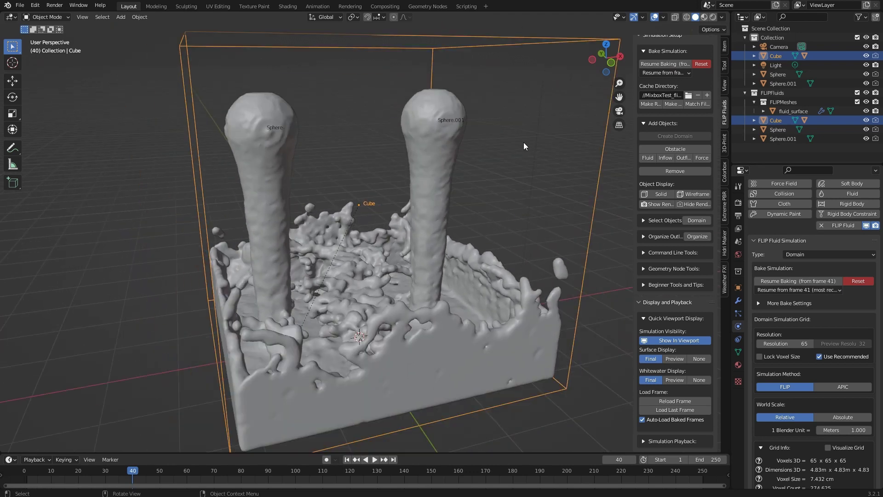
pyautogui.click(738, 202)
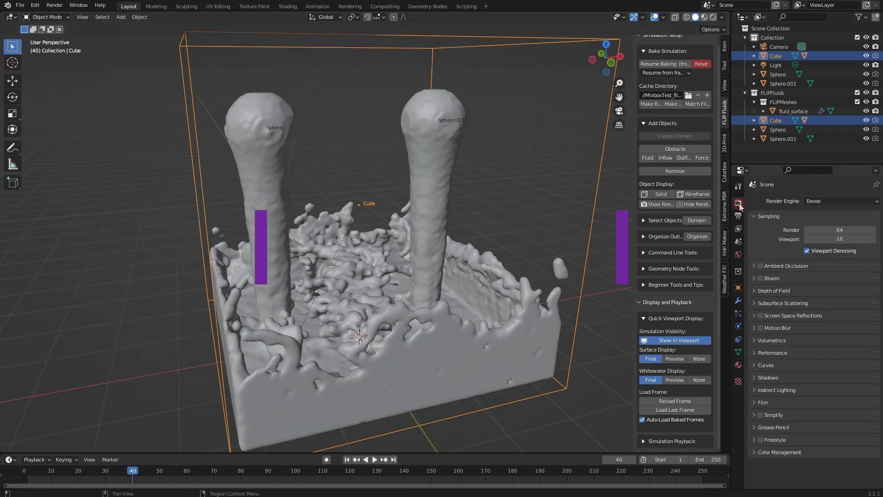
pyautogui.click(824, 203)
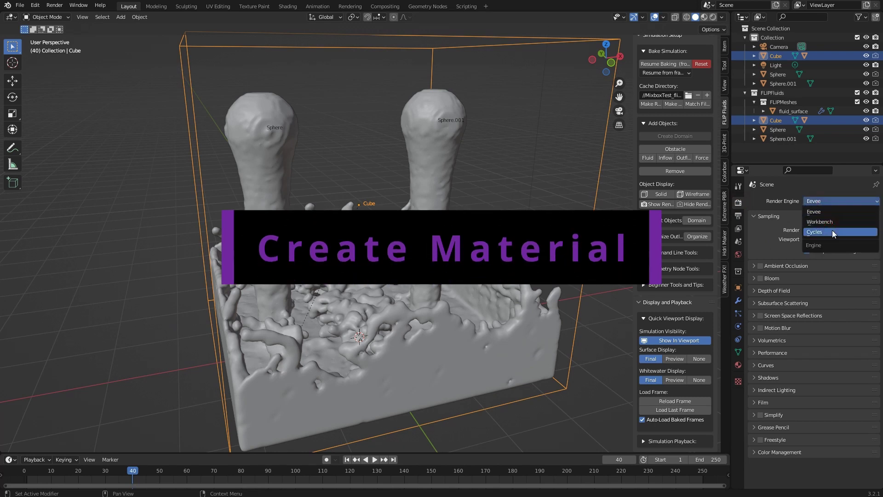
pyautogui.click(832, 230)
pyautogui.click(818, 224)
pyautogui.click(832, 245)
pyautogui.scroll(-3, 453, 239)
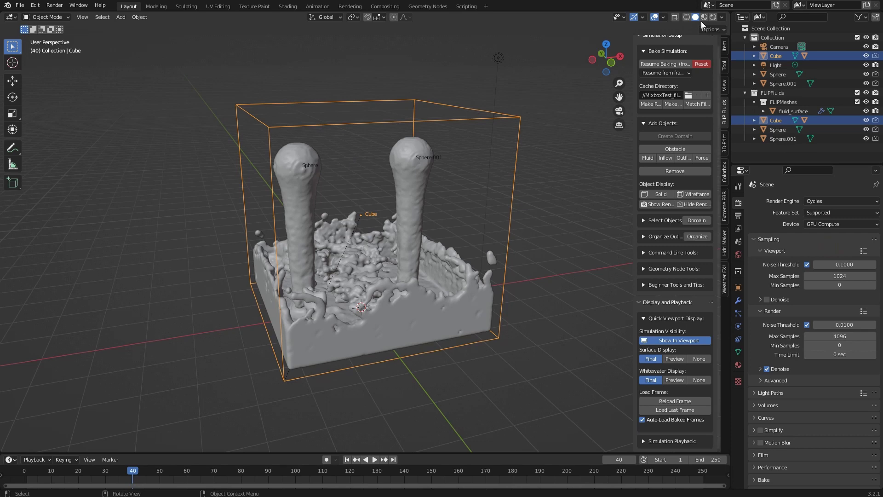
pyautogui.click(713, 17)
pyautogui.moveTo(429, 242); pyautogui.dragTo(403, 247, button='middle')
pyautogui.click(415, 311)
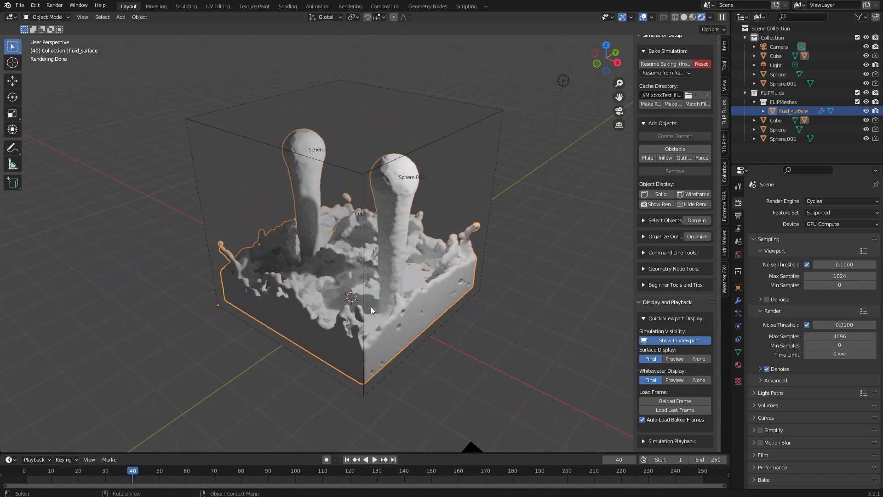
# Switch to the Shading workspace in rendered view and create a new material for the fluid surface.
pyautogui.click(285, 7)
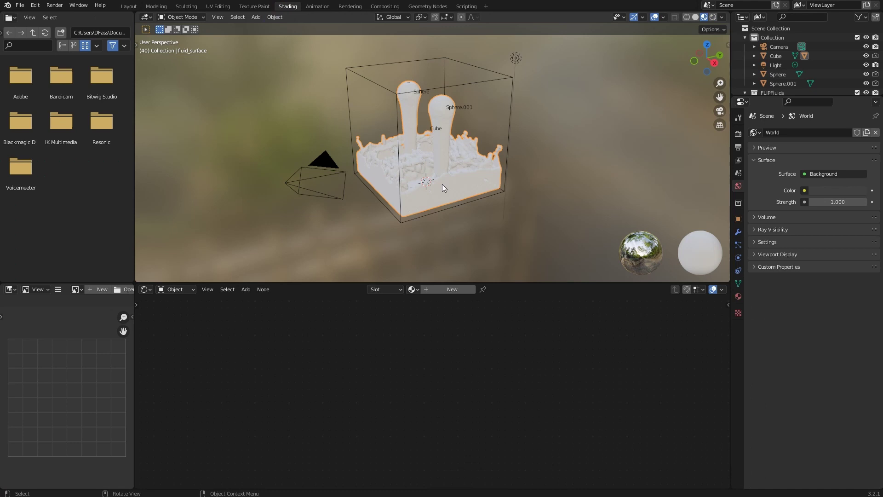
pyautogui.scroll(3, 442, 184)
pyautogui.click(713, 17)
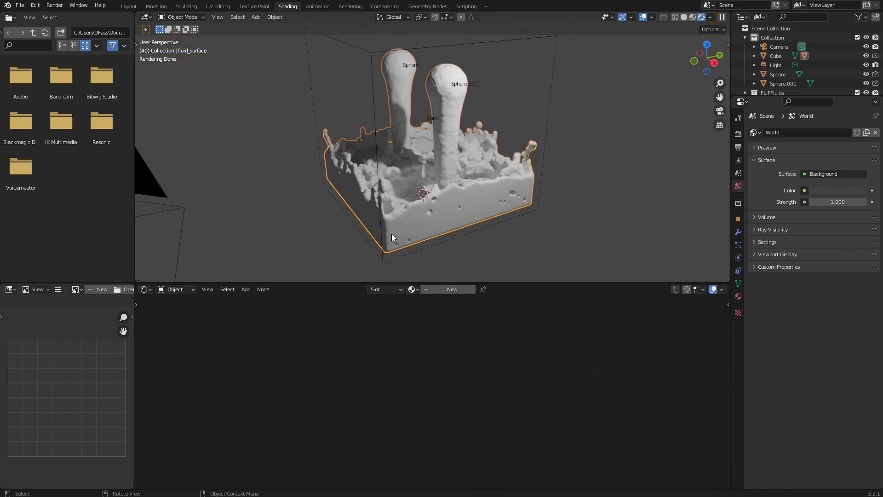
pyautogui.scroll(3, 391, 233)
pyautogui.scroll(-4, 405, 234)
pyautogui.click(452, 289)
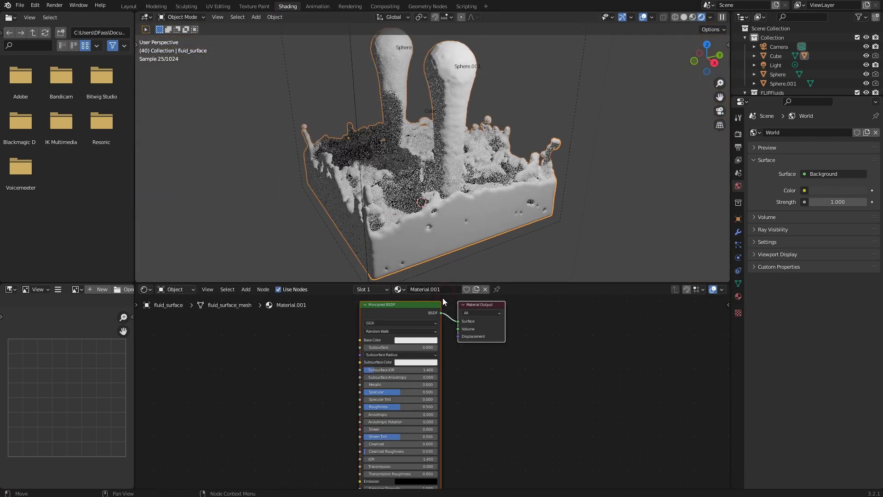
# Move the Material Output and Principled BSDF nodes right to make room.
pyautogui.moveTo(538, 387); pyautogui.dragTo(646, 396, button='middle')
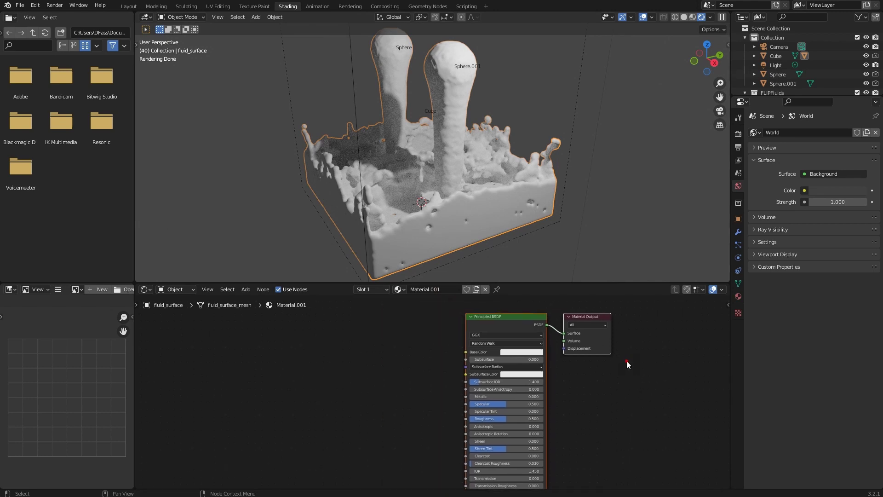
pyautogui.click(607, 342)
pyautogui.moveTo(585, 321); pyautogui.dragTo(612, 319)
pyautogui.moveTo(525, 314); pyautogui.dragTo(547, 317)
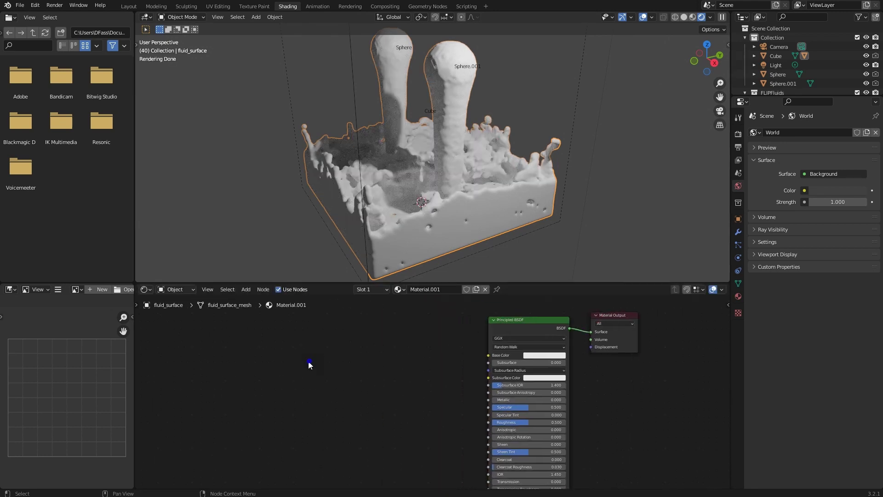
pyautogui.rightClick(308, 360)
pyautogui.press('Escape')
# Add an Attribute node named flip_color and link its Color to Base Color.
pyautogui.hotkey('shift', 'a')
pyautogui.click(280, 357)
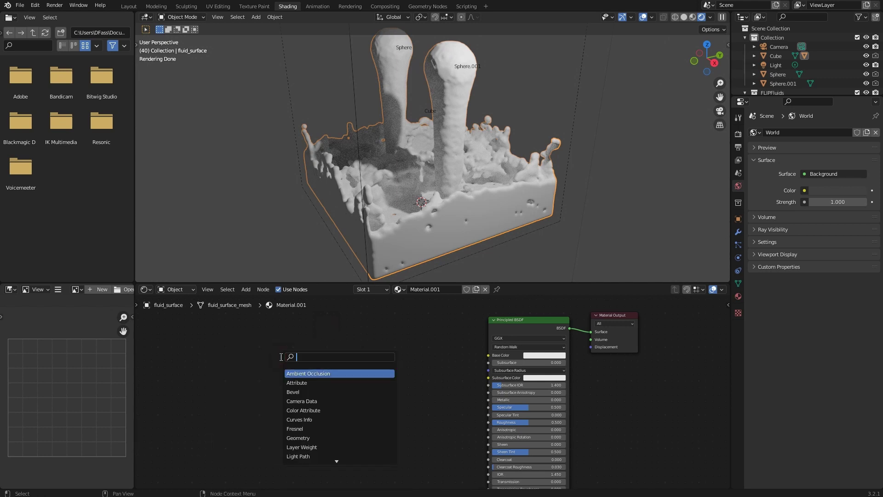
pyautogui.write('attr')
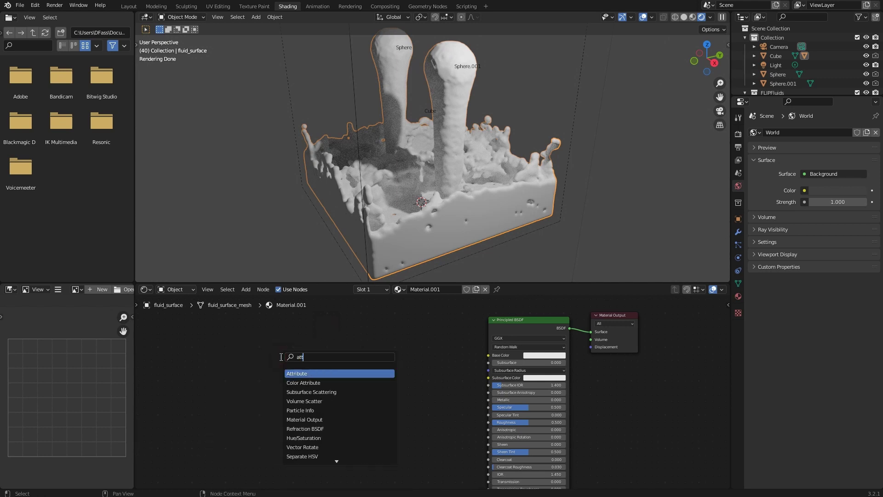
pyautogui.click(323, 373)
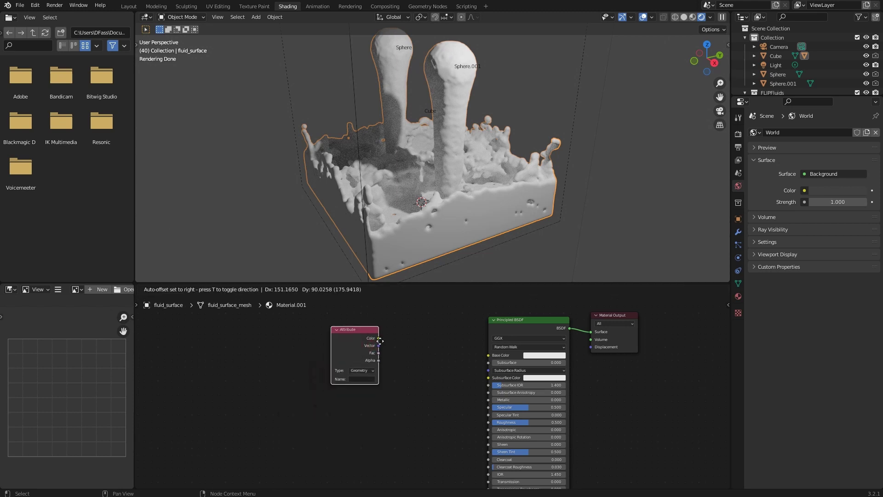
pyautogui.click(327, 338)
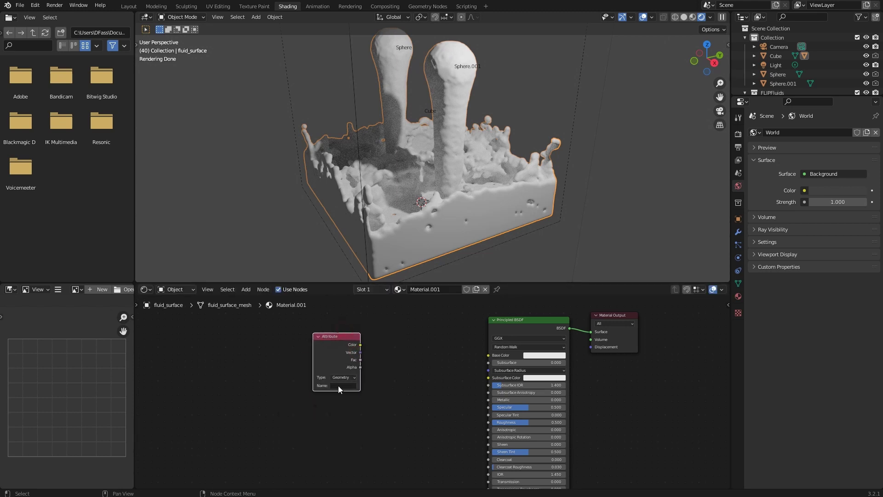
pyautogui.click(339, 385)
pyautogui.write('flip_color')
pyautogui.press('Return')
pyautogui.moveTo(360, 345); pyautogui.dragTo(487, 355)
pyautogui.moveTo(585, 154); pyautogui.dragTo(436, 156, button='middle')
pyautogui.scroll(3, 488, 168)
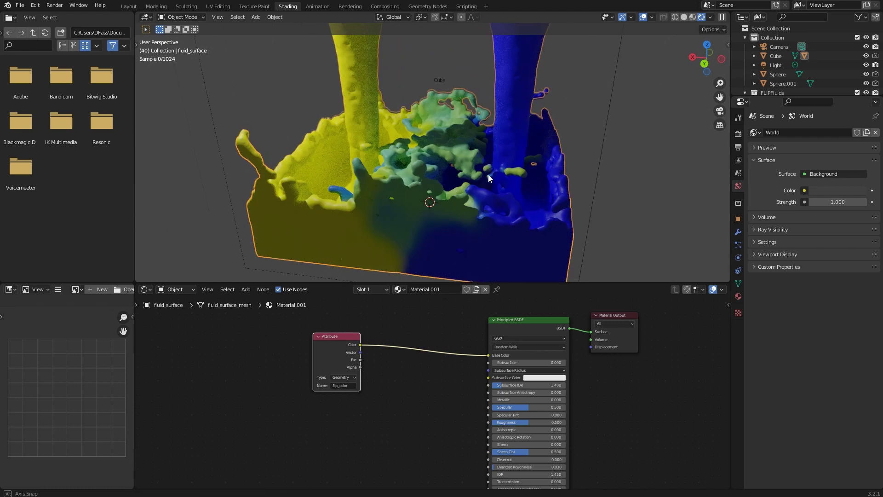
pyautogui.scroll(2, 488, 175)
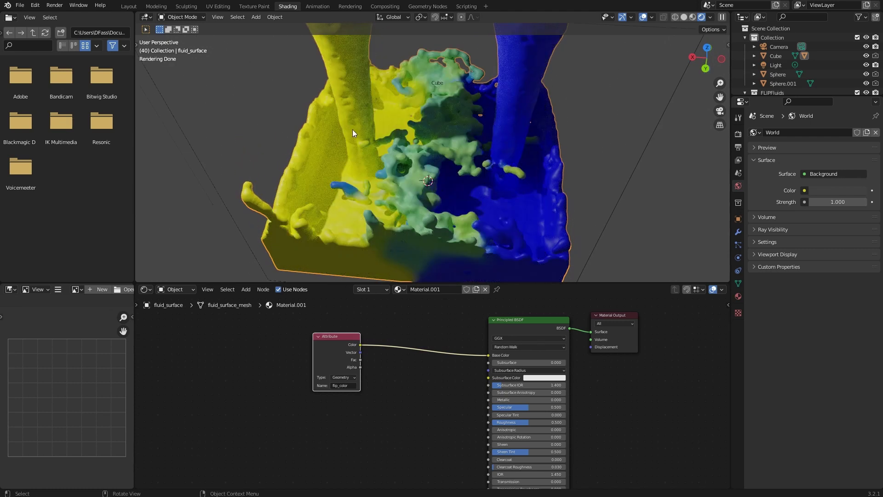
pyautogui.scroll(-5, 510, 148)
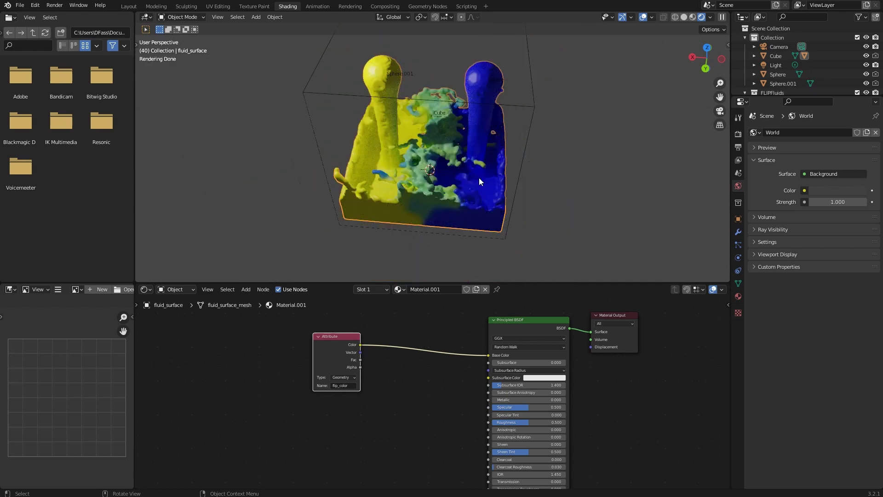
pyautogui.scroll(5, 479, 178)
pyautogui.moveTo(580, 145); pyautogui.dragTo(465, 204, button='middle')
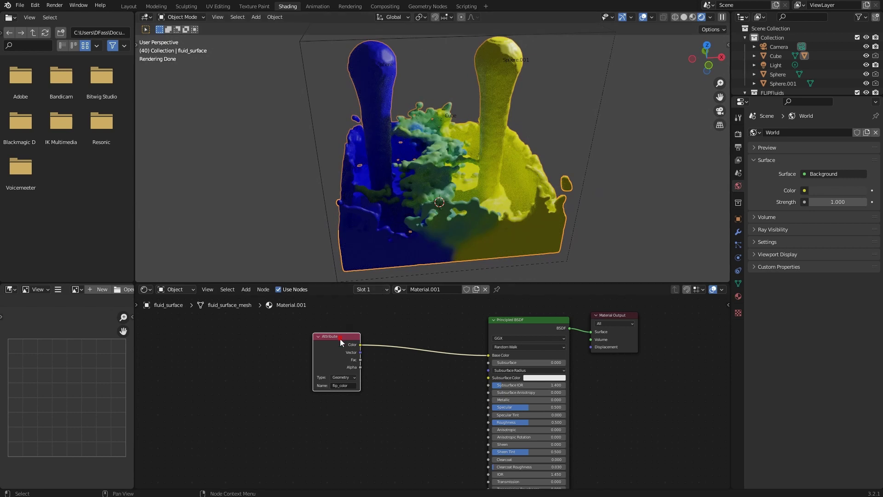
pyautogui.moveTo(340, 338); pyautogui.dragTo(310, 342)
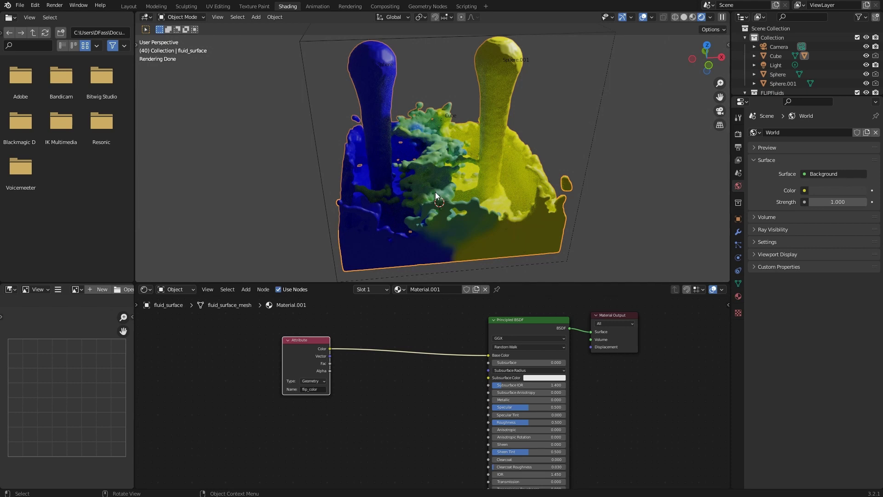
# Add a Separate RGB node fed by the flip_color Attribute colour.
pyautogui.hotkey('shift', 'a')
pyautogui.click(363, 417)
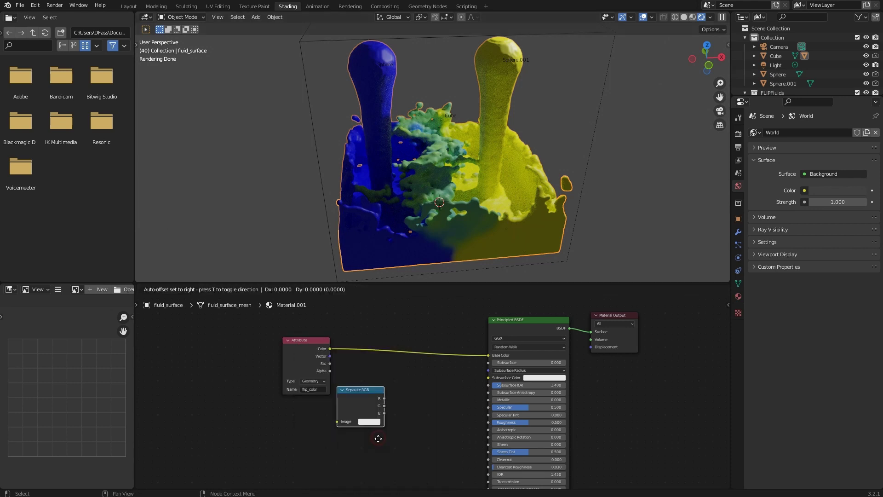
pyautogui.click(400, 430)
pyautogui.scroll(1, 413, 436)
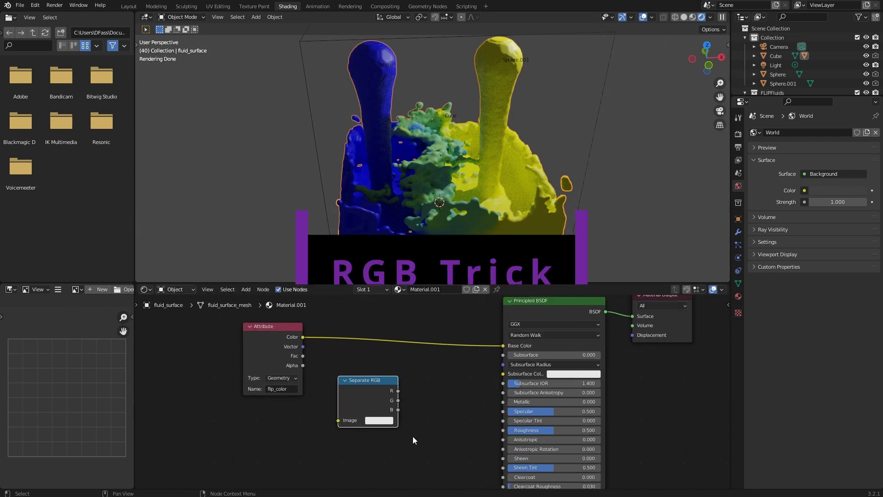
pyautogui.scroll(-1, 412, 436)
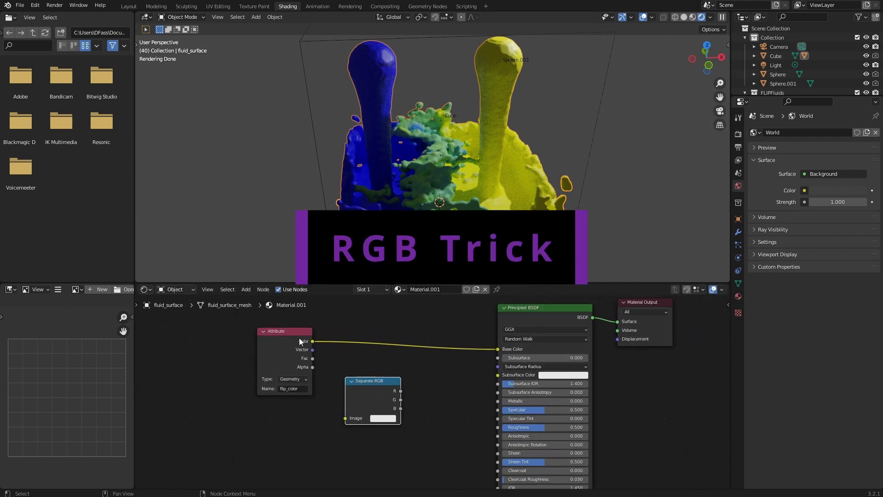
pyautogui.moveTo(299, 340); pyautogui.dragTo(346, 419)
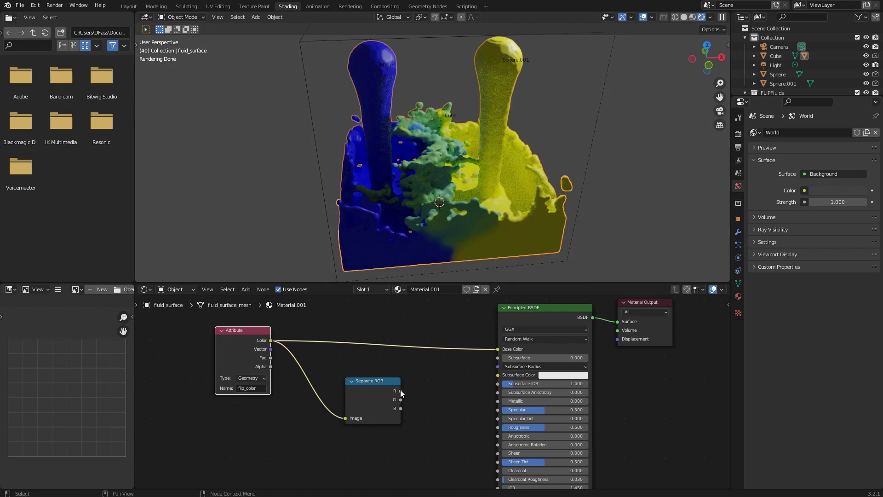
# Drive Base Color with the red, then green, and finally the blue channel.
pyautogui.moveTo(401, 390); pyautogui.dragTo(497, 349)
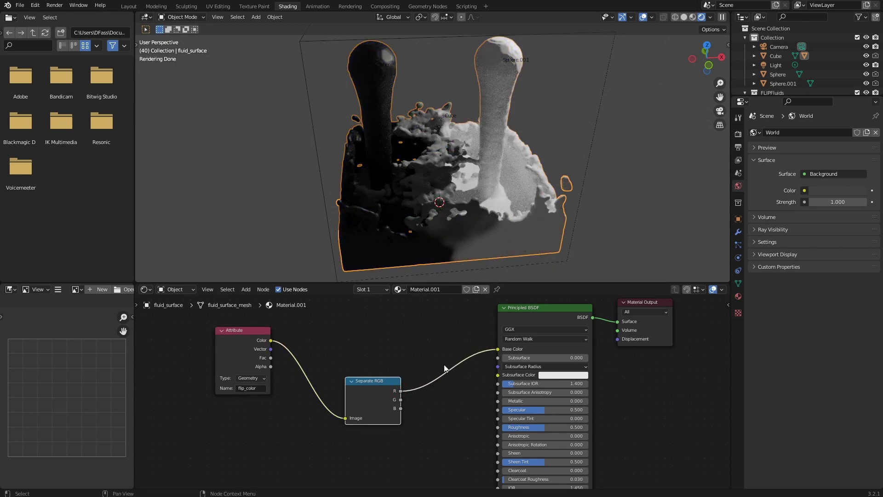
pyautogui.moveTo(465, 145)
pyautogui.mouseDown(button='middle')
pyautogui.moveTo(414, 138)
pyautogui.moveTo(496, 162)
pyautogui.moveTo(468, 150)
pyautogui.mouseUp(button='middle')
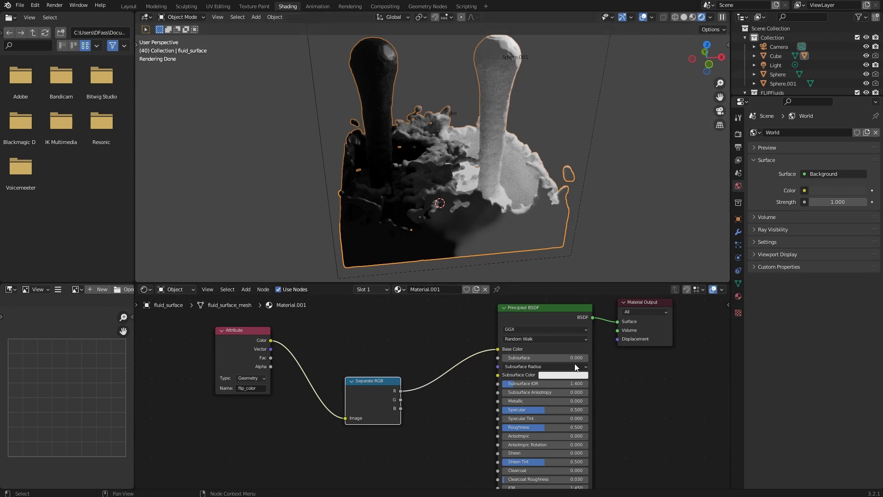
pyautogui.moveTo(401, 400); pyautogui.dragTo(504, 349)
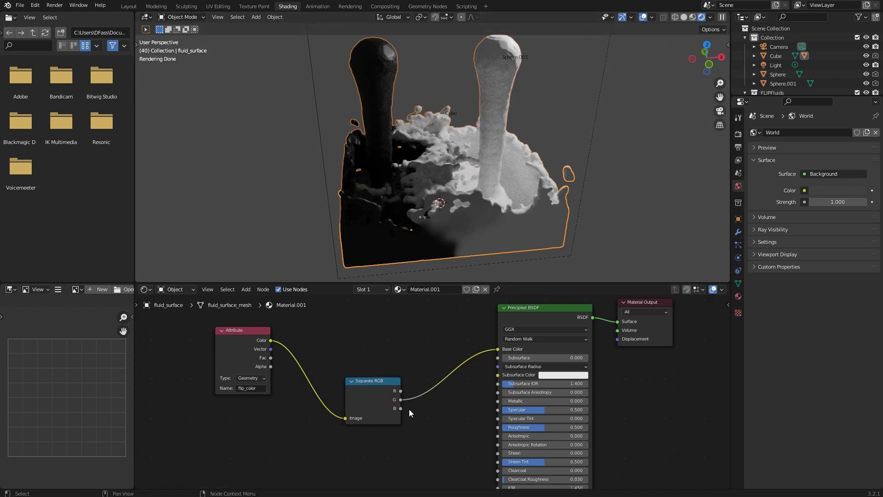
pyautogui.moveTo(400, 408); pyautogui.dragTo(501, 342)
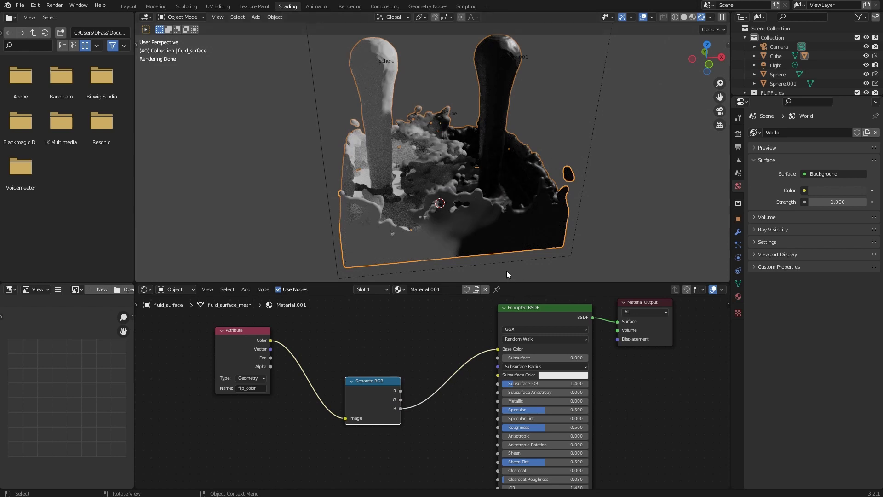
pyautogui.moveTo(233, 339); pyautogui.dragTo(216, 340)
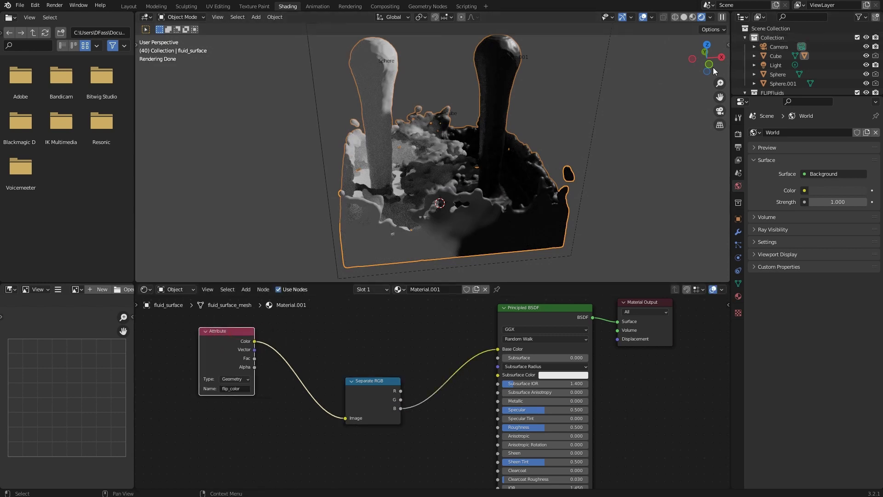
pyautogui.click(728, 44)
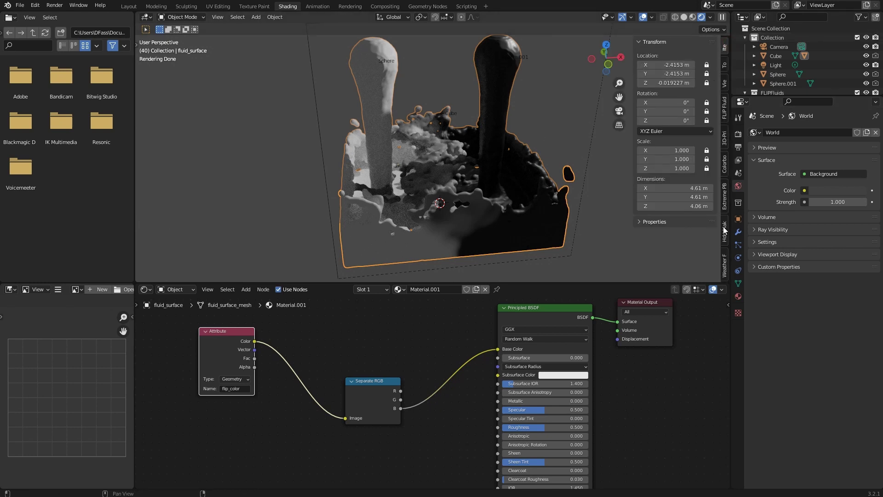
# Reset the FLIP Fluid bake and switch the viewport to solid shading.
pyautogui.click(724, 113)
pyautogui.click(701, 72)
pyautogui.click(696, 71)
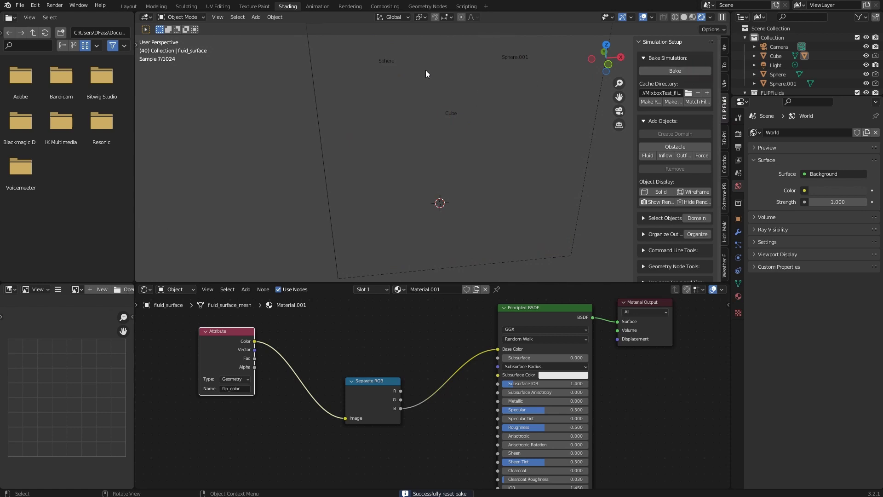
pyautogui.click(684, 17)
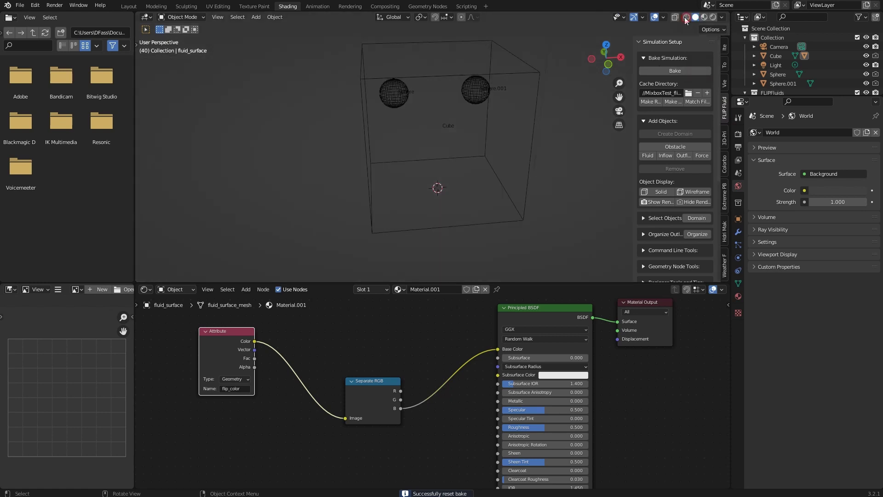
# Set Sphere.001's fluid colour to red in Physics and rebake the simulation.
pyautogui.click(403, 97)
pyautogui.click(737, 257)
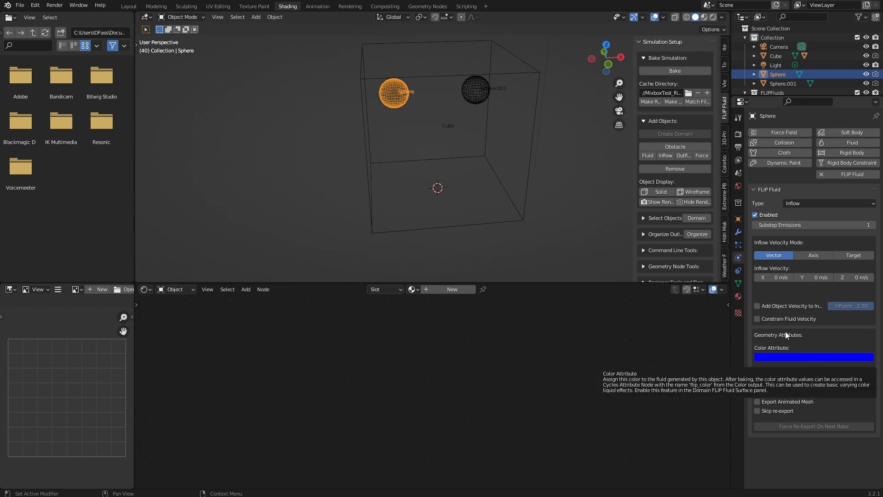
pyautogui.click(476, 98)
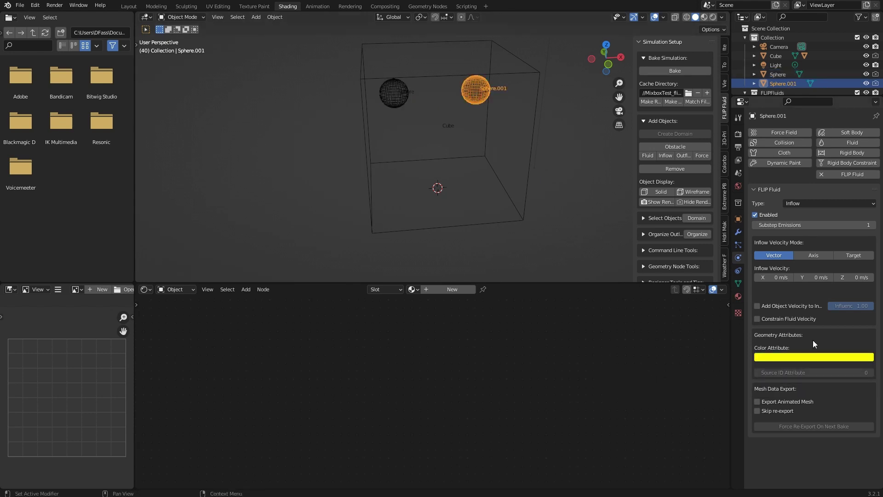
pyautogui.click(810, 357)
pyautogui.moveTo(822, 295); pyautogui.dragTo(826, 303)
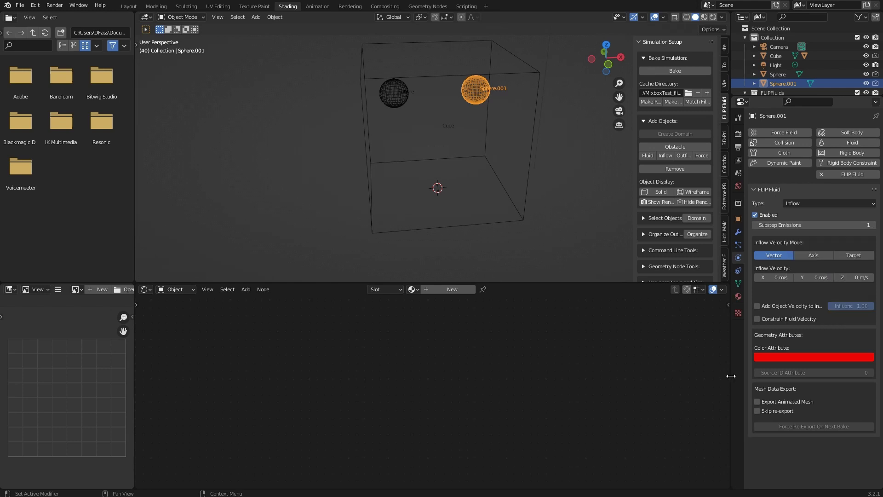
pyautogui.click(675, 71)
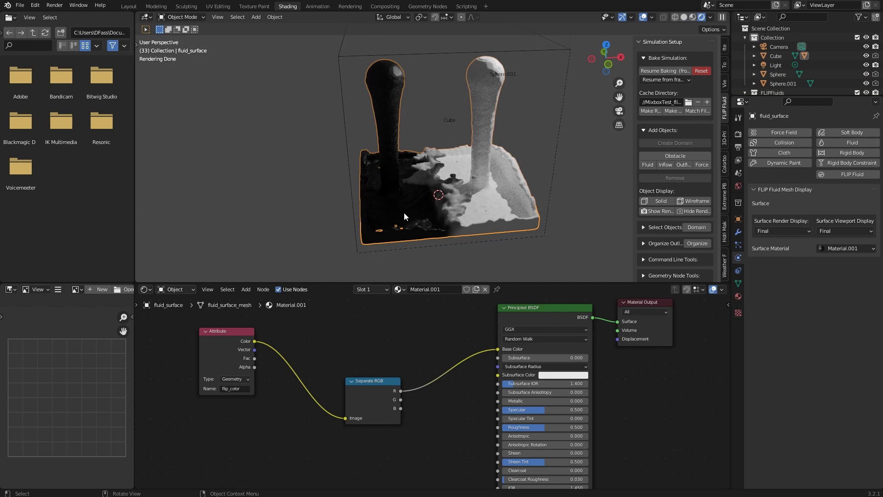
# Tidy the node layout and undo the Separate RGB link to Base Color.
pyautogui.moveTo(466, 186); pyautogui.dragTo(516, 137, button='middle')
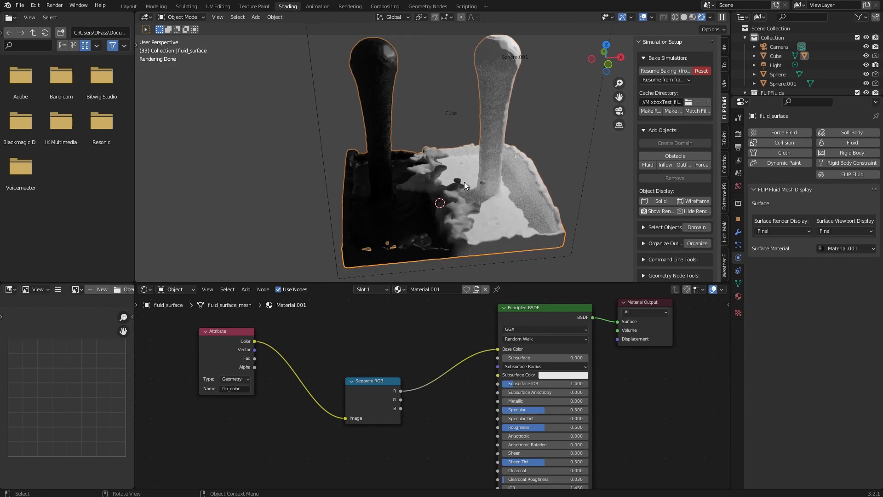
pyautogui.scroll(-4, 464, 186)
pyautogui.moveTo(358, 374); pyautogui.dragTo(314, 338)
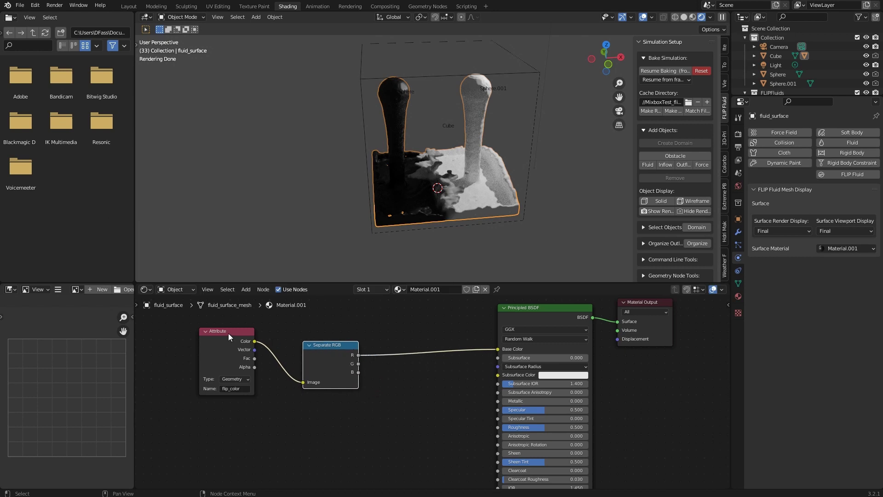
pyautogui.moveTo(228, 333); pyautogui.dragTo(213, 333)
pyautogui.moveTo(301, 344); pyautogui.dragTo(266, 333)
pyautogui.moveTo(335, 413); pyautogui.dragTo(332, 409, button='middle')
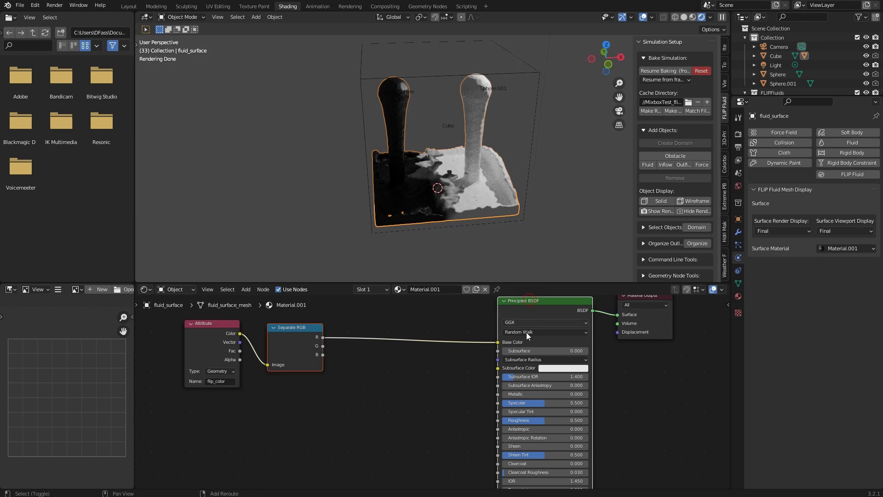
pyautogui.hotkey('ctrl', 'z')
pyautogui.scroll(-1, 594, 408)
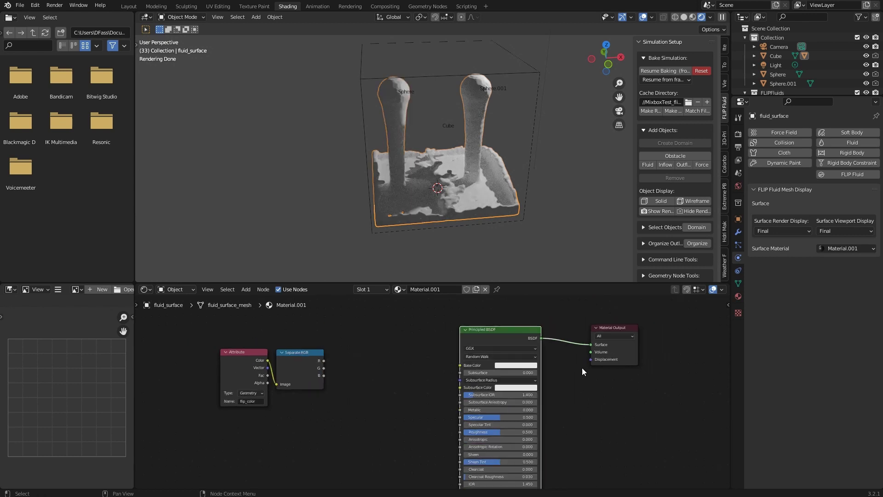
pyautogui.moveTo(579, 284); pyautogui.dragTo(579, 229)
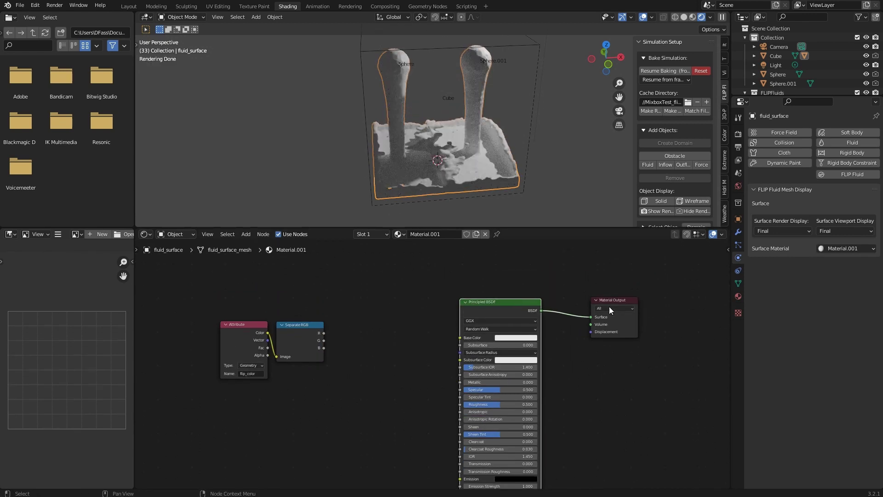
pyautogui.moveTo(609, 306); pyautogui.dragTo(638, 300)
pyautogui.moveTo(493, 303); pyautogui.dragTo(533, 296)
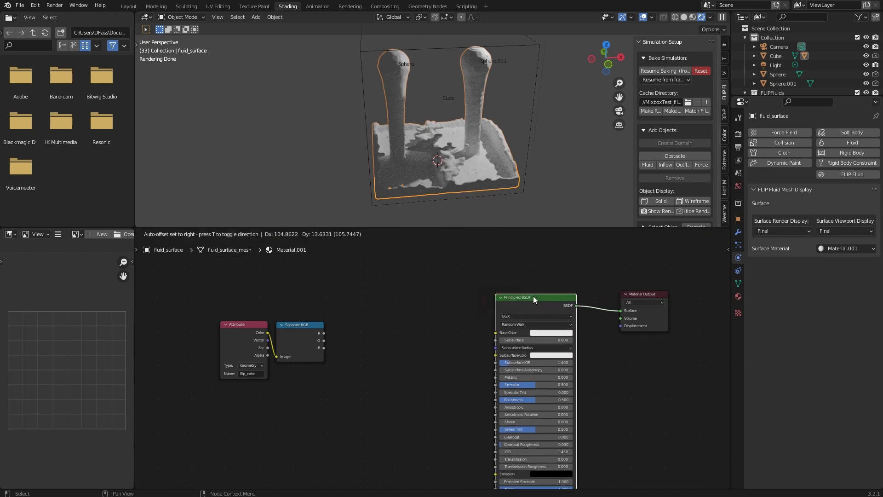
# Add a Mix Shader node and connect Separate RGB's R channel to its Fac.
pyautogui.hotkey('shift', 'a')
pyautogui.click(375, 363)
pyautogui.write('mix')
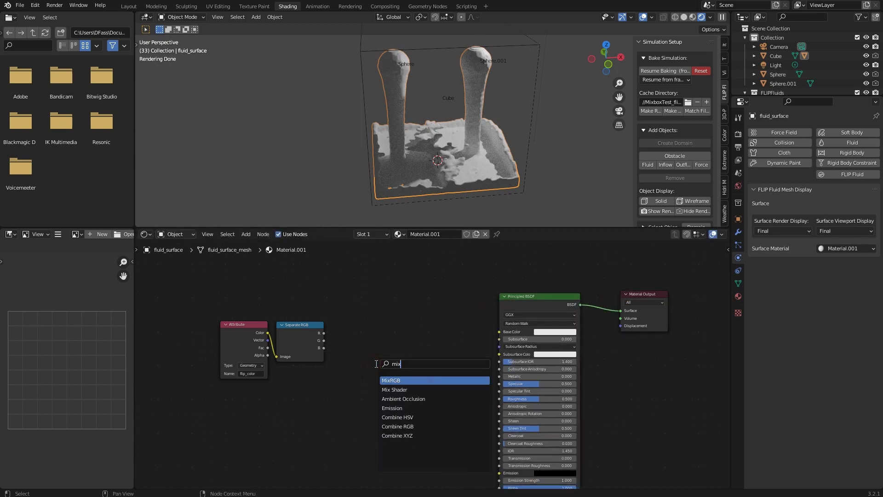
pyautogui.click(401, 389)
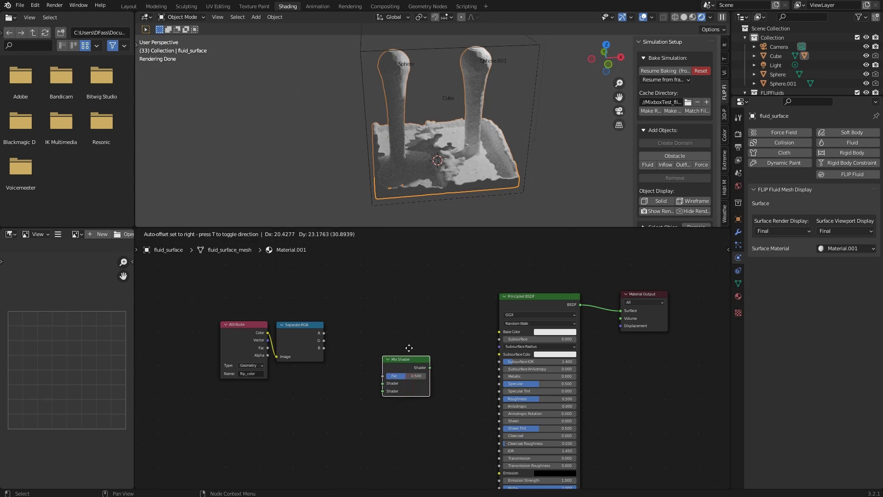
pyautogui.click(429, 306)
pyautogui.moveTo(252, 328); pyautogui.dragTo(211, 337)
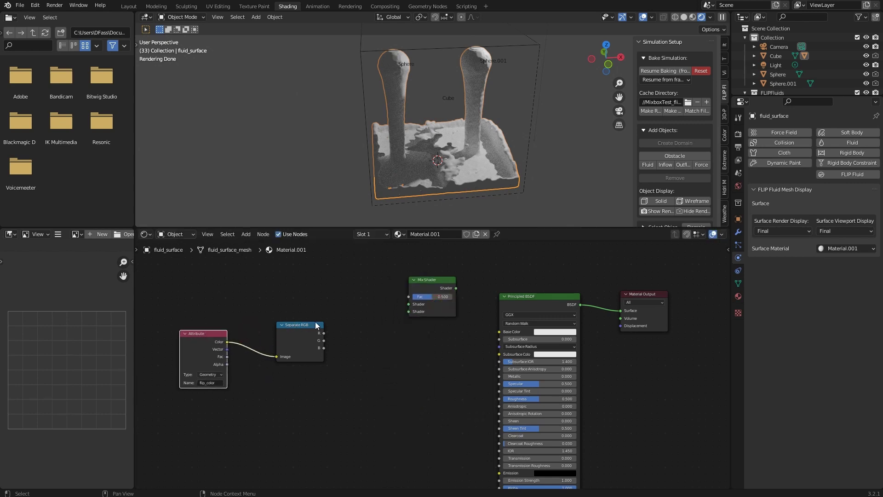
pyautogui.moveTo(324, 332); pyautogui.dragTo(408, 298)
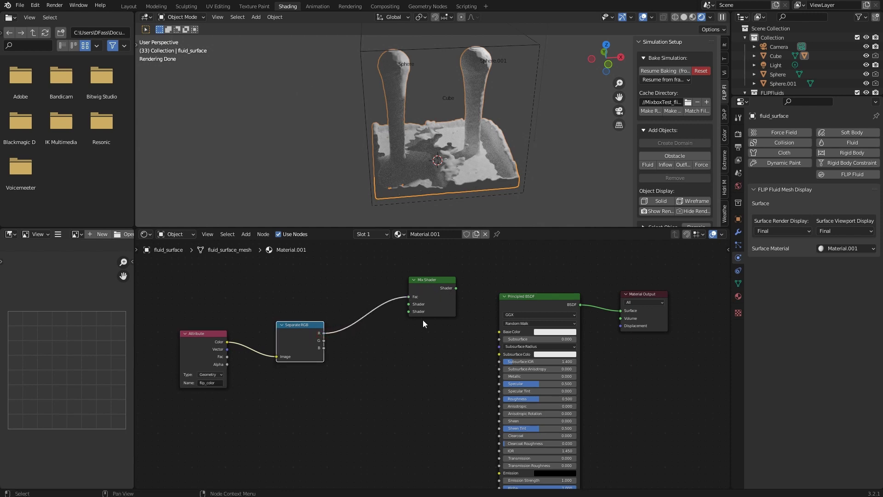
# Route the Principled BSDF into the Mix Shader and the Mix Shader into Material Output Surface.
pyautogui.moveTo(542, 299); pyautogui.dragTo(398, 350)
pyautogui.moveTo(437, 275); pyautogui.dragTo(523, 260)
pyautogui.moveTo(440, 355); pyautogui.dragTo(475, 292)
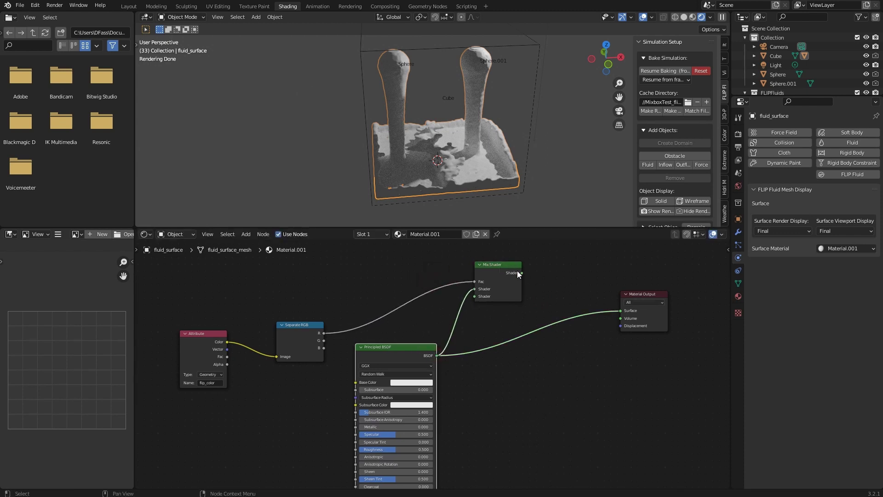
pyautogui.moveTo(521, 274); pyautogui.dragTo(624, 309)
pyautogui.click(549, 280)
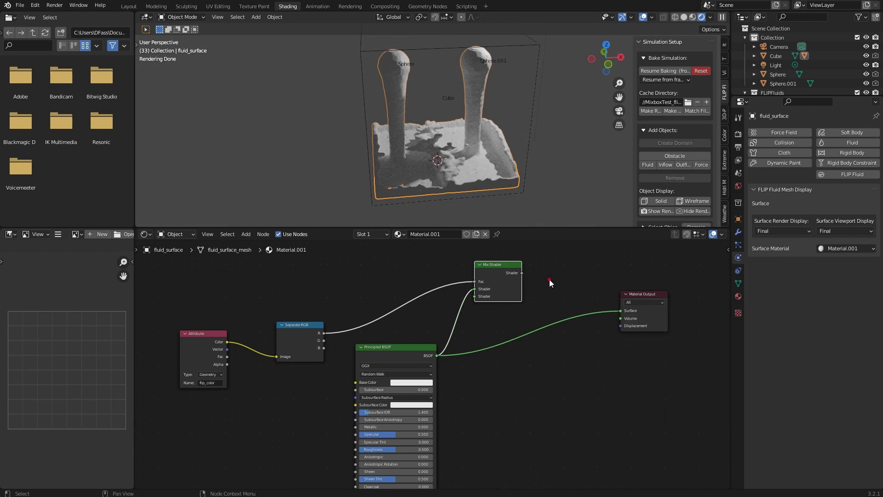
pyautogui.moveTo(521, 272); pyautogui.dragTo(622, 311)
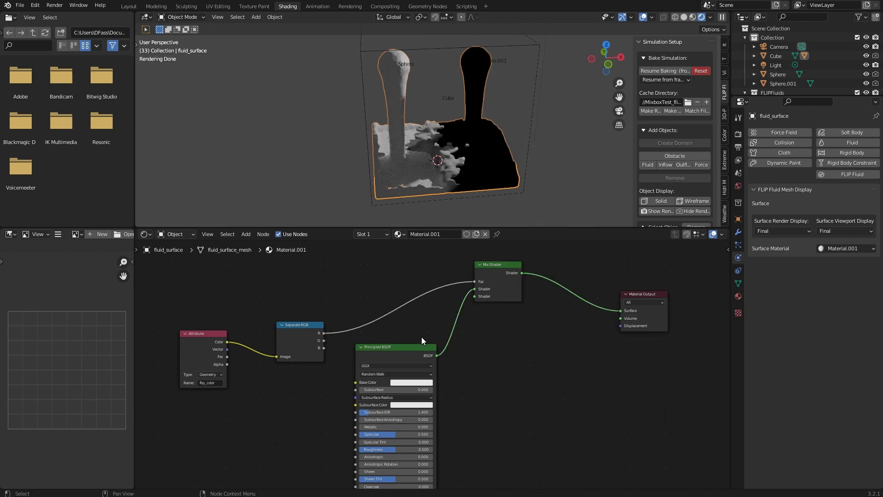
# Set the Principled BSDF base colour to magenta and Specular to 1.000.
pyautogui.moveTo(206, 308); pyautogui.dragTo(199, 291)
pyautogui.moveTo(305, 327); pyautogui.dragTo(284, 280)
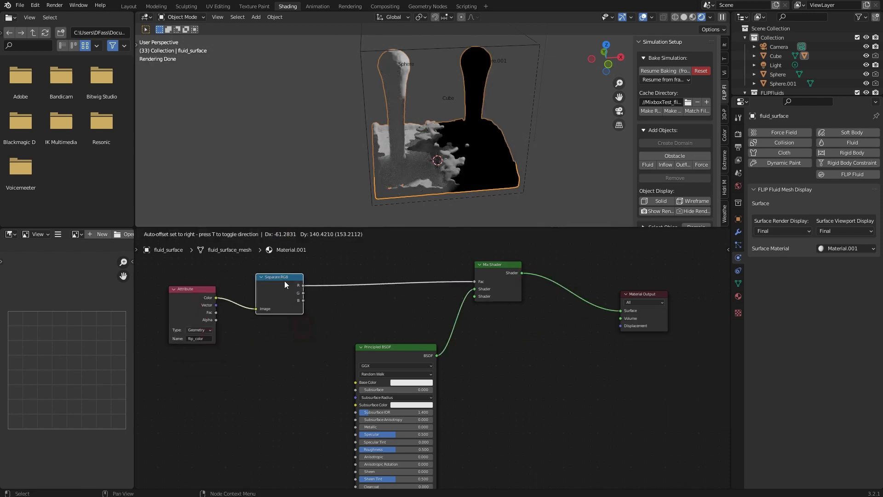
pyautogui.moveTo(391, 347); pyautogui.dragTo(350, 323)
pyautogui.click(371, 359)
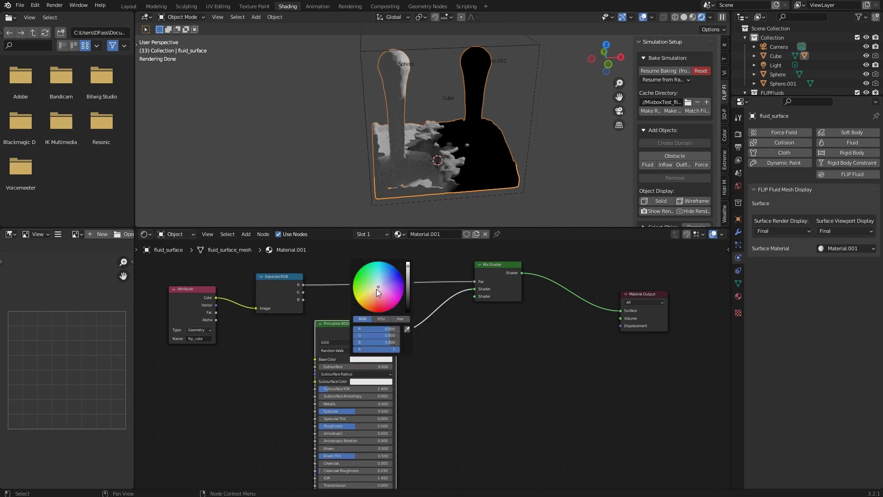
pyautogui.moveTo(378, 287); pyautogui.dragTo(388, 311)
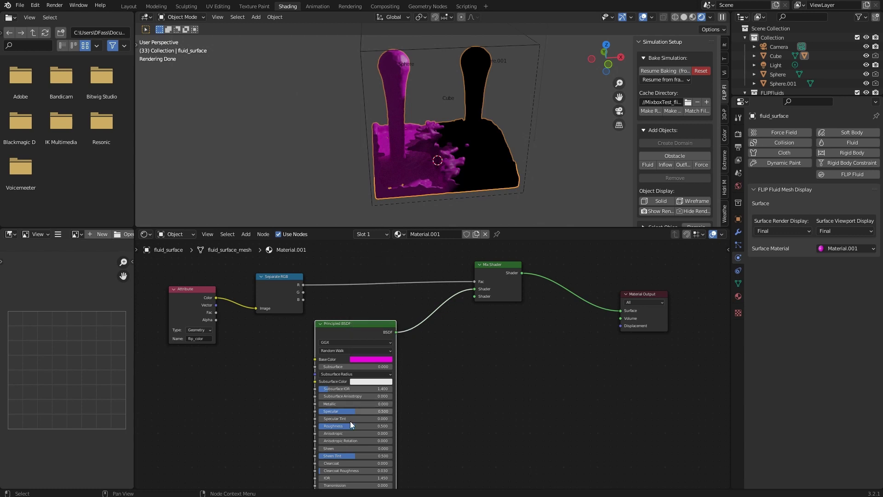
pyautogui.moveTo(351, 413)
pyautogui.mouseDown()
pyautogui.moveTo(375, 404)
pyautogui.moveTo(332, 404)
pyautogui.moveTo(343, 404)
pyautogui.mouseUp()
pyautogui.hotkey('shift', 'a')
pyautogui.moveTo(534, 372); pyautogui.dragTo(605, 383, button='middle')
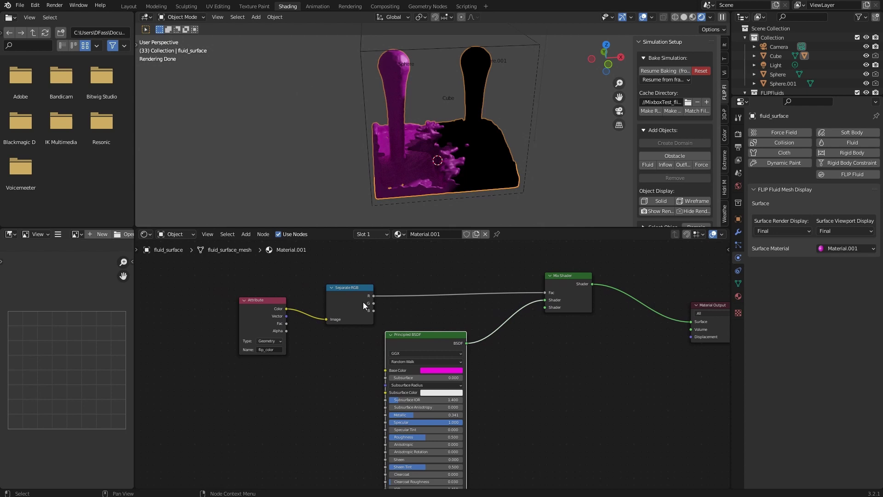
pyautogui.moveTo(375, 302); pyautogui.dragTo(554, 294)
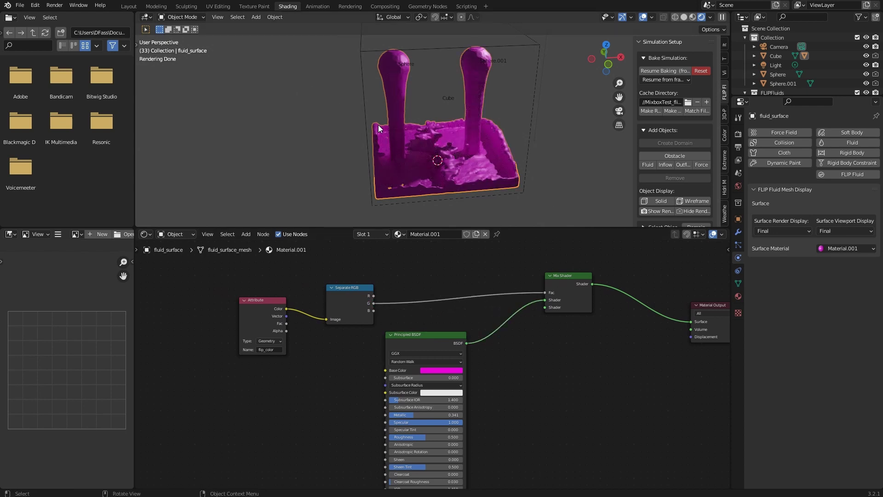
pyautogui.moveTo(375, 310); pyautogui.dragTo(549, 295)
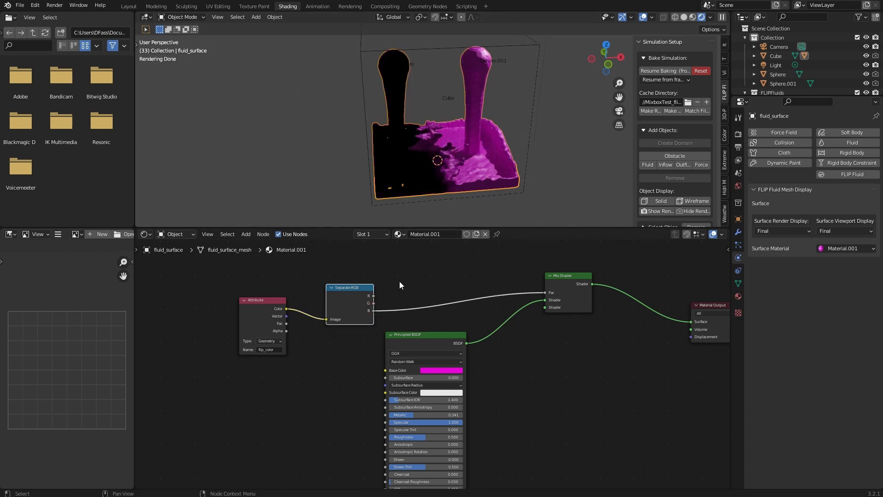
pyautogui.moveTo(373, 295); pyautogui.dragTo(551, 297)
pyautogui.moveTo(345, 297); pyautogui.dragTo(330, 287)
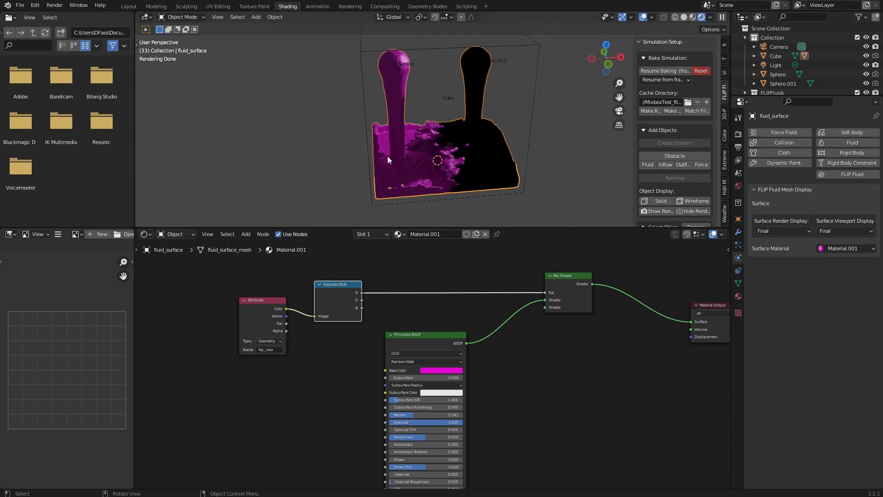
pyautogui.moveTo(424, 341); pyautogui.dragTo(454, 328)
pyautogui.scroll(-2, 578, 374)
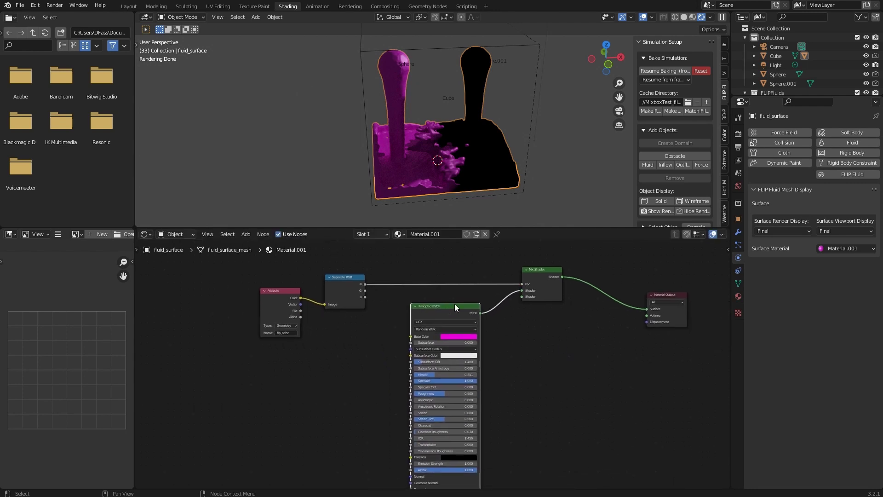
# Duplicate the Mix Shader and Principled BSDF, driving the copy's Fac with channel B.
pyautogui.keyDown('shift'); pyautogui.click(540, 271); pyautogui.keyUp('shift')
pyautogui.hotkey('shift', 'd')
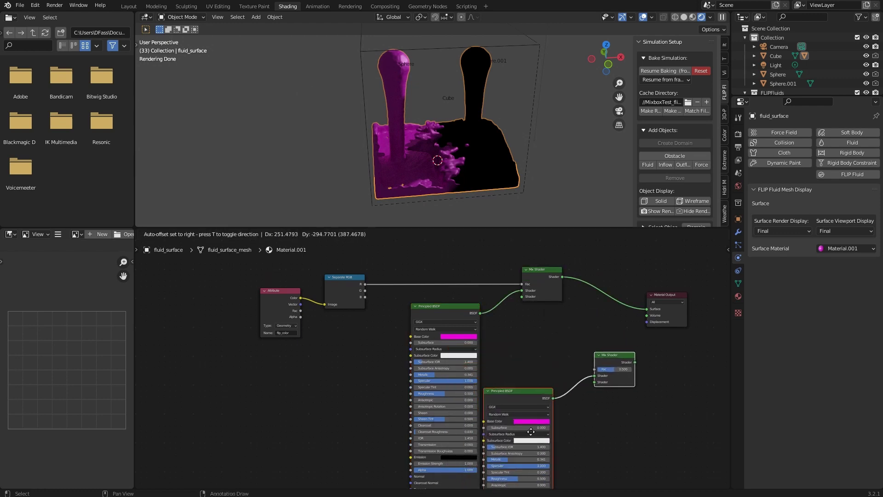
pyautogui.click(359, 443)
pyautogui.moveTo(533, 384); pyautogui.dragTo(598, 375, button='middle')
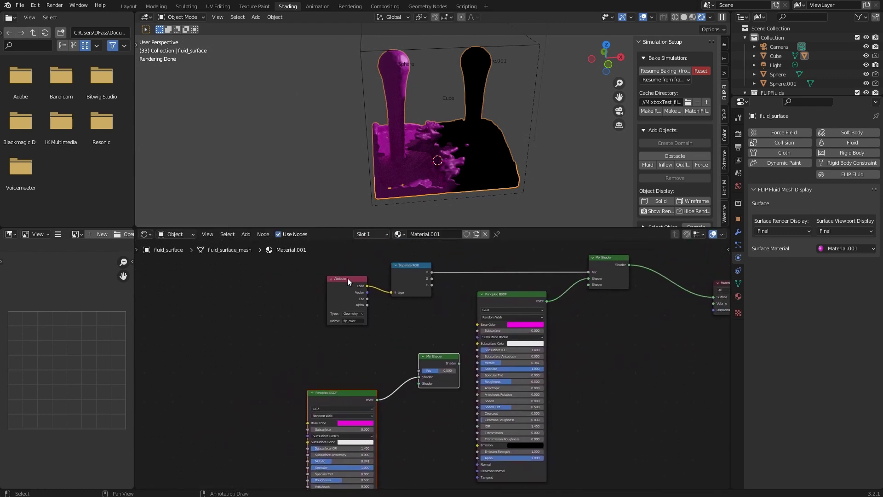
pyautogui.moveTo(347, 280); pyautogui.dragTo(310, 279)
pyautogui.moveTo(431, 285); pyautogui.dragTo(418, 370)
pyautogui.moveTo(415, 274); pyautogui.dragTo(372, 274)
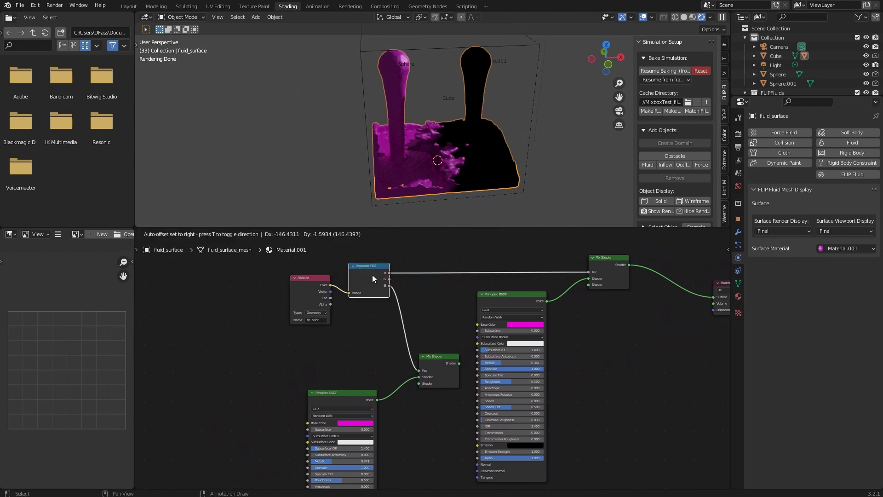
pyautogui.moveTo(485, 345); pyautogui.dragTo(392, 334, button='middle')
pyautogui.moveTo(343, 350); pyautogui.dragTo(526, 325)
pyautogui.moveTo(251, 386); pyautogui.dragTo(280, 384)
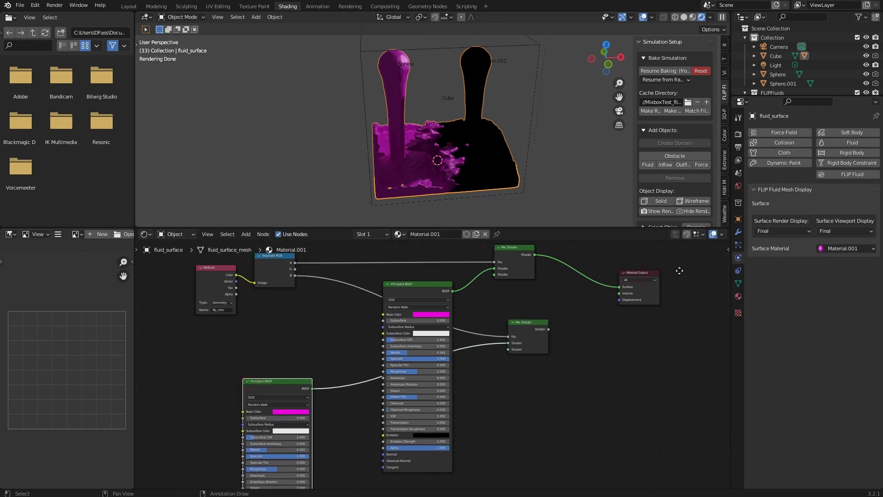
pyautogui.moveTo(680, 271); pyautogui.dragTo(678, 268)
# Add an Add Shader node and feed the first Mix Shader into it.
pyautogui.hotkey('shift', 'a')
pyautogui.click(598, 376)
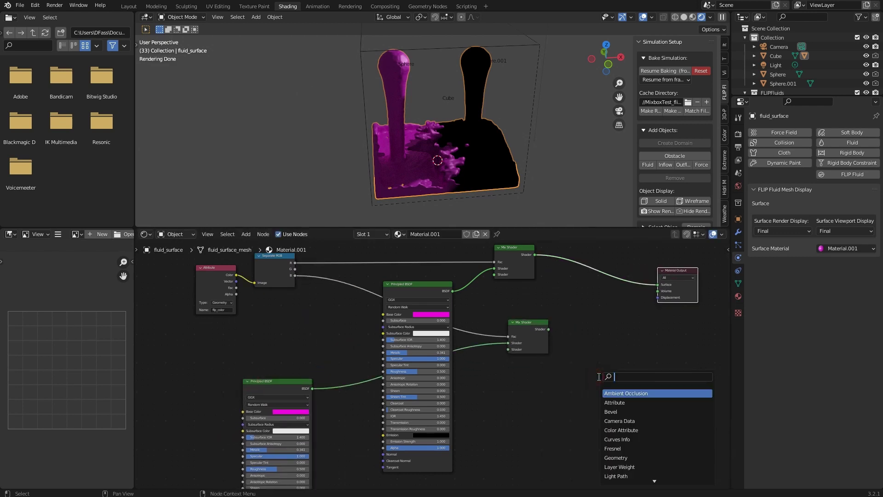
pyautogui.write('add')
pyautogui.press('Return')
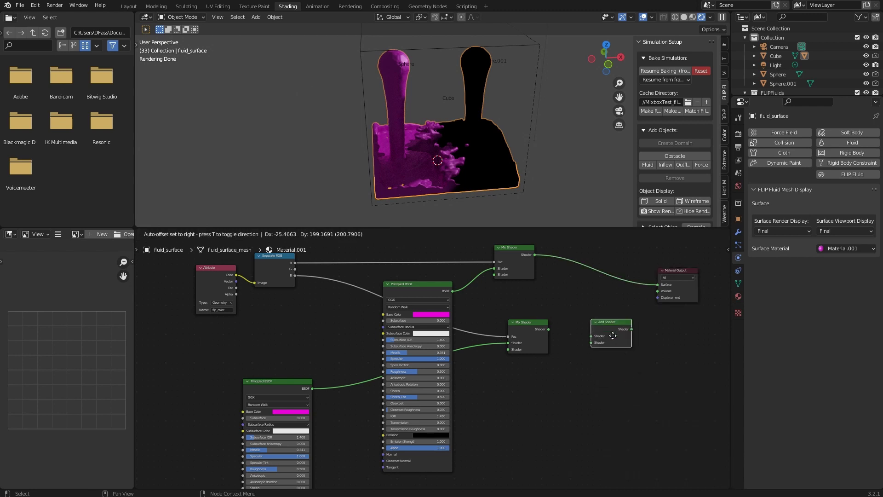
pyautogui.click(612, 340)
pyautogui.moveTo(534, 255); pyautogui.dragTo(657, 286)
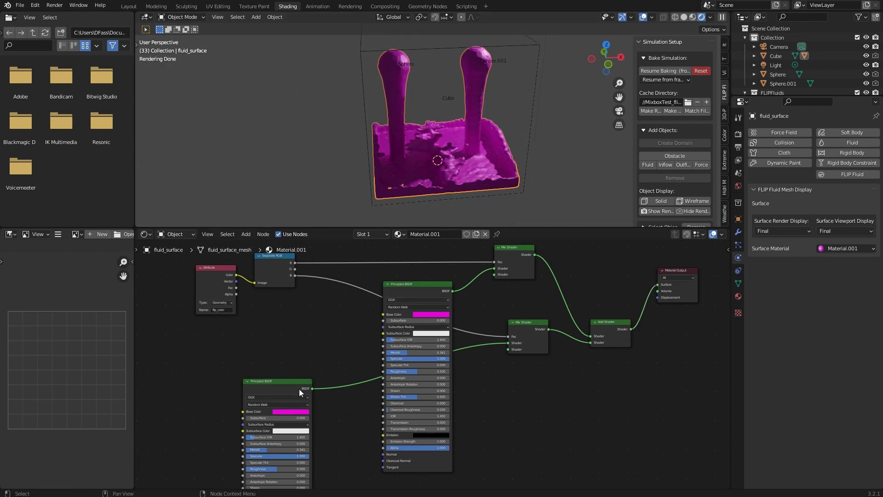
pyautogui.moveTo(299, 392)
pyautogui.mouseDown()
pyautogui.moveTo(497, 404)
pyautogui.moveTo(495, 366)
pyautogui.moveTo(509, 352)
pyautogui.moveTo(473, 362)
pyautogui.moveTo(495, 363)
pyautogui.moveTo(507, 380)
pyautogui.moveTo(496, 384)
pyautogui.moveTo(477, 370)
pyautogui.moveTo(495, 384)
pyautogui.moveTo(479, 396)
pyautogui.mouseUp()
# Set the second Principled BSDF base colour to red and orbit to inspect both streams.
pyautogui.click(483, 425)
pyautogui.scroll(2, 465, 144)
pyautogui.scroll(-2, 456, 170)
pyautogui.moveTo(459, 157); pyautogui.dragTo(476, 158, button='middle')
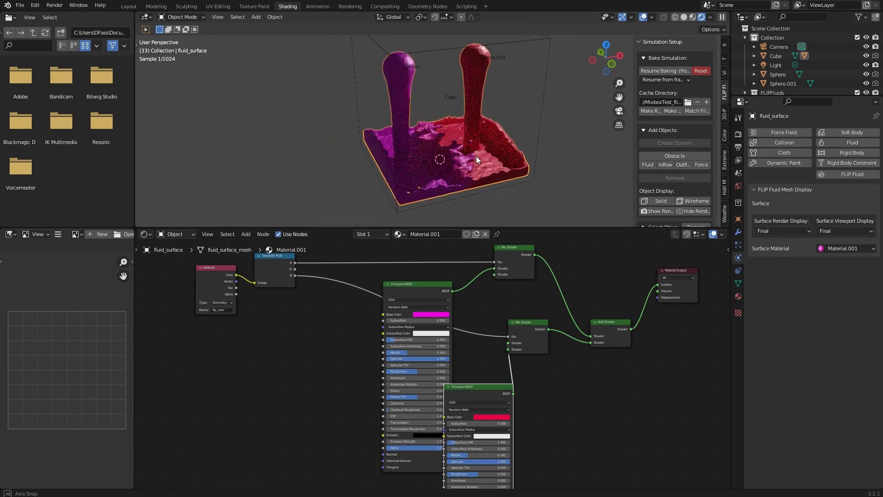
pyautogui.moveTo(262, 254); pyautogui.dragTo(285, 282, button='middle')
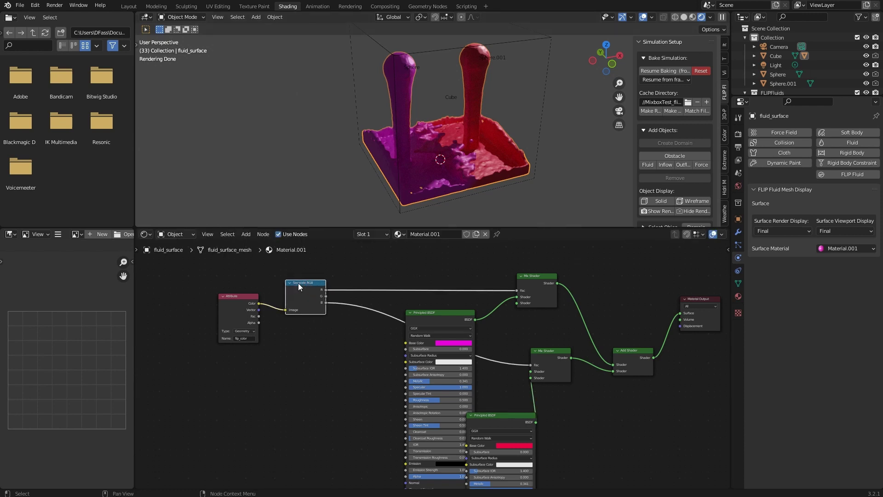
pyautogui.moveTo(309, 283); pyautogui.dragTo(317, 281)
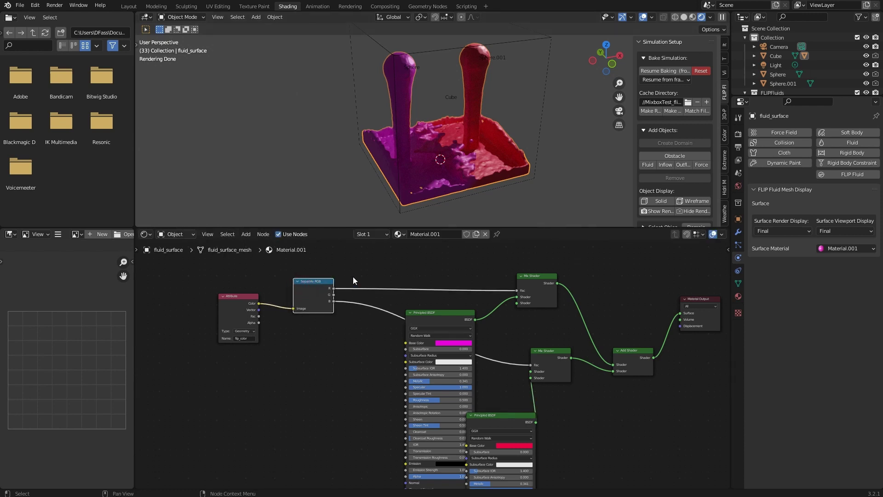
pyautogui.scroll(-2, 485, 327)
pyautogui.moveTo(511, 152); pyautogui.dragTo(469, 158, button='middle')
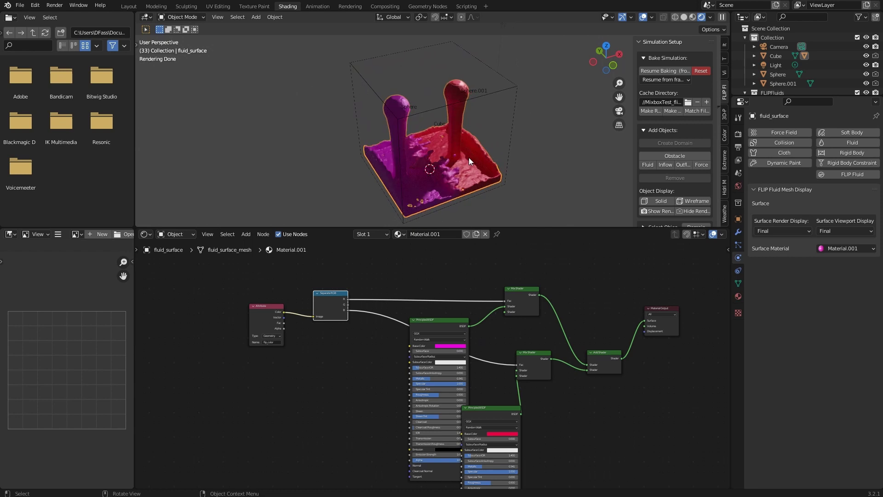